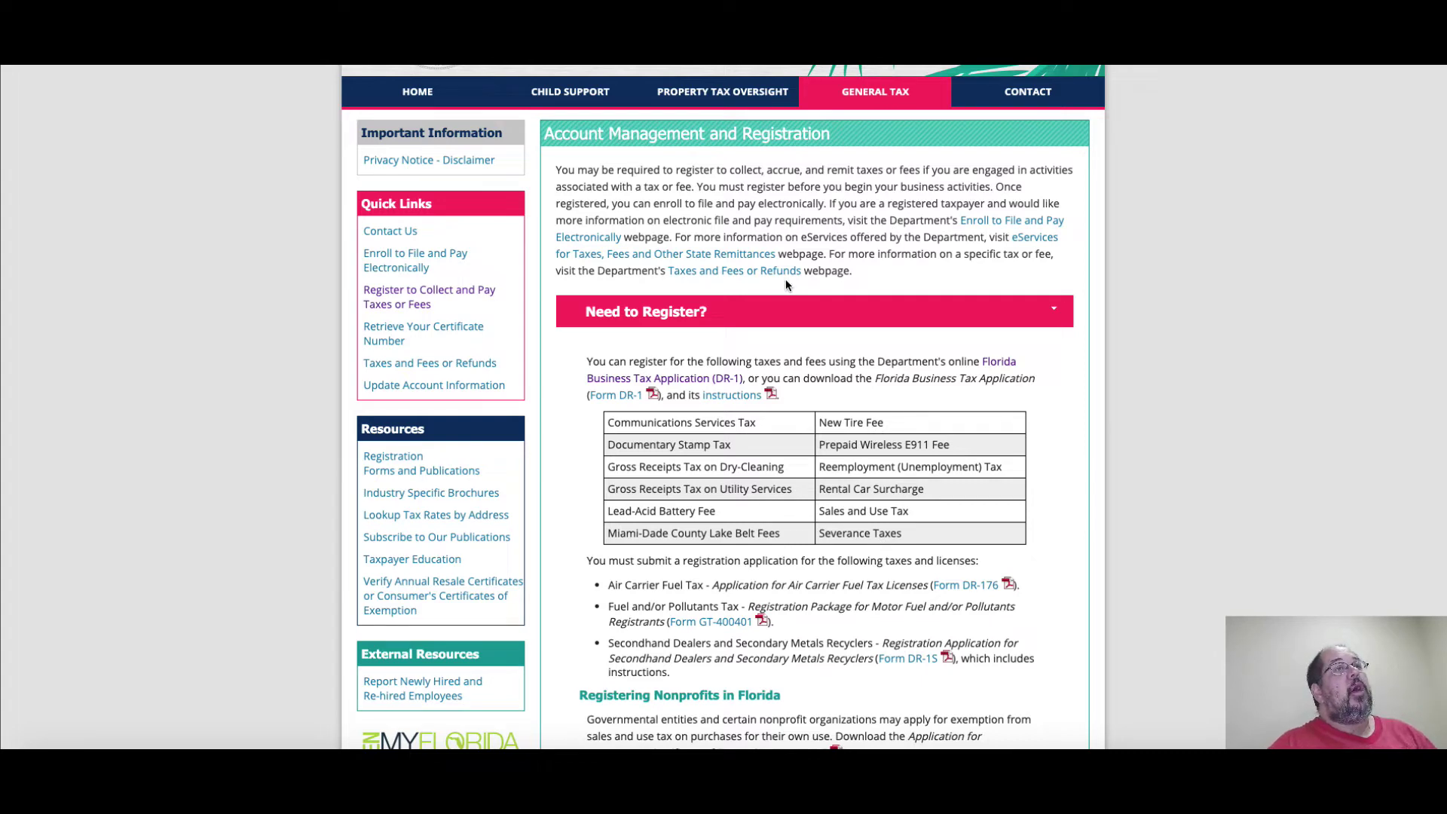
Register as a new business and answer page 1 with Yes only for retail sales
scroll(785, 284, down, 3)
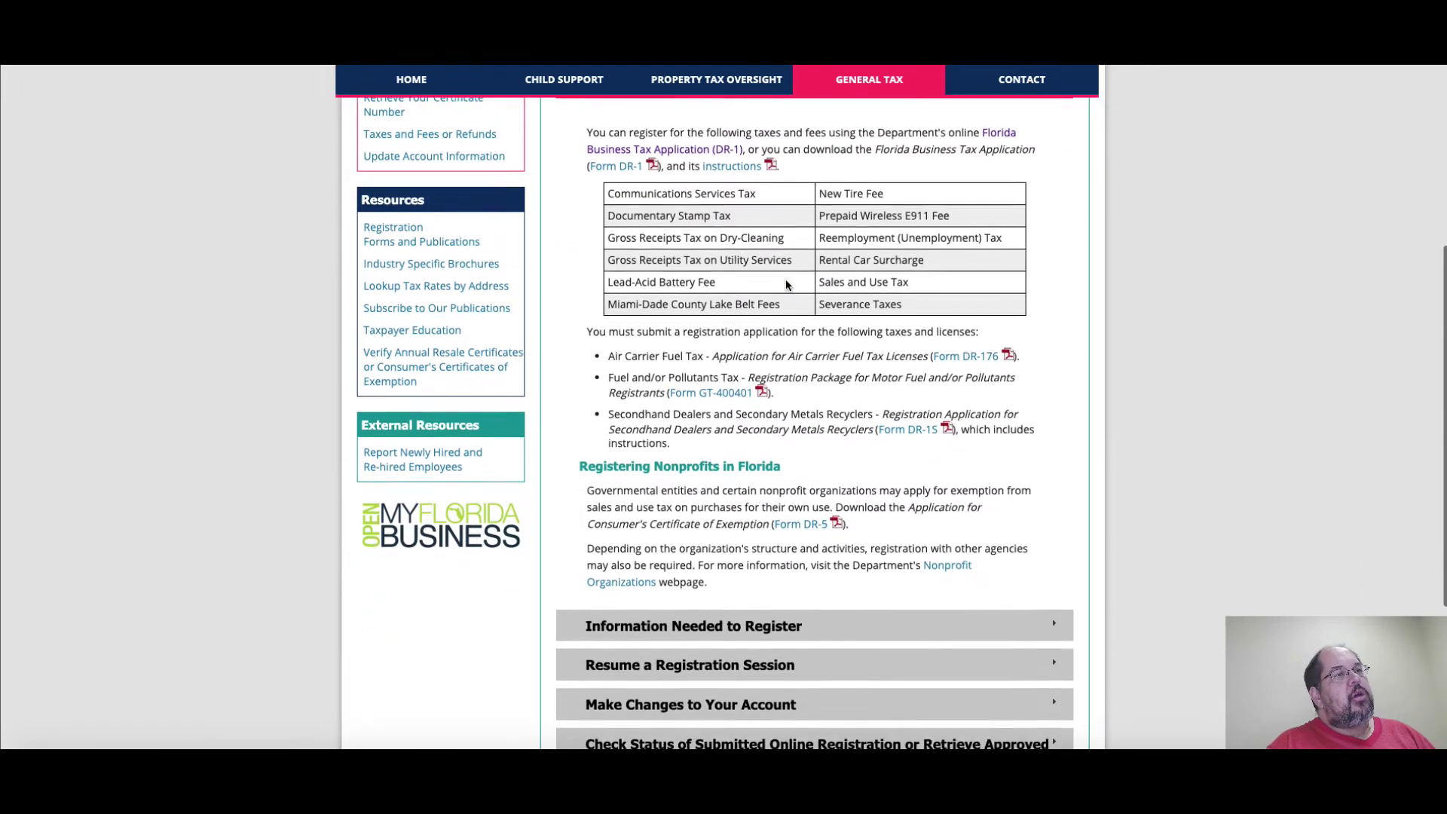
scroll(785, 284, up, 3)
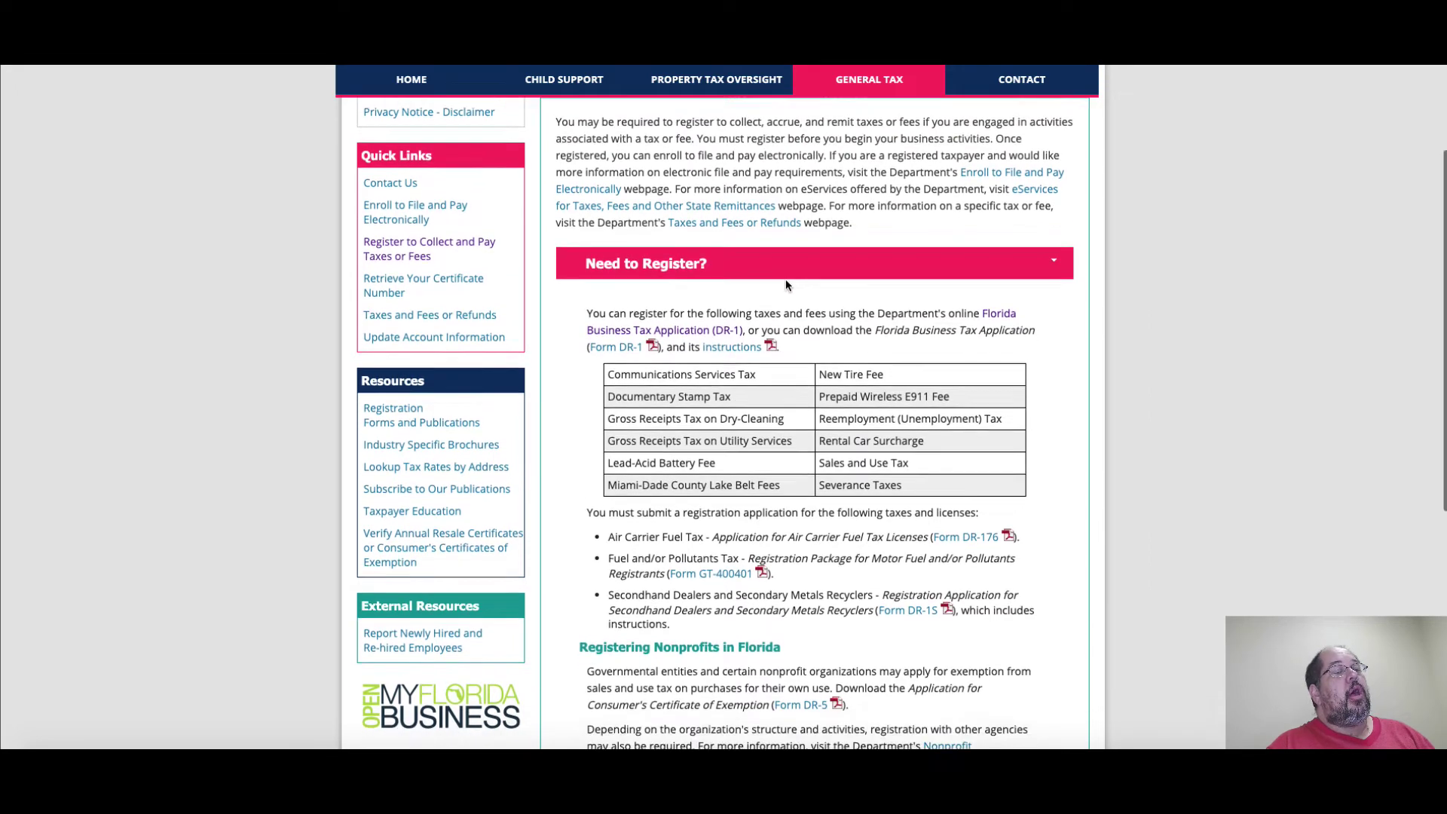
scroll(786, 284, down, 1)
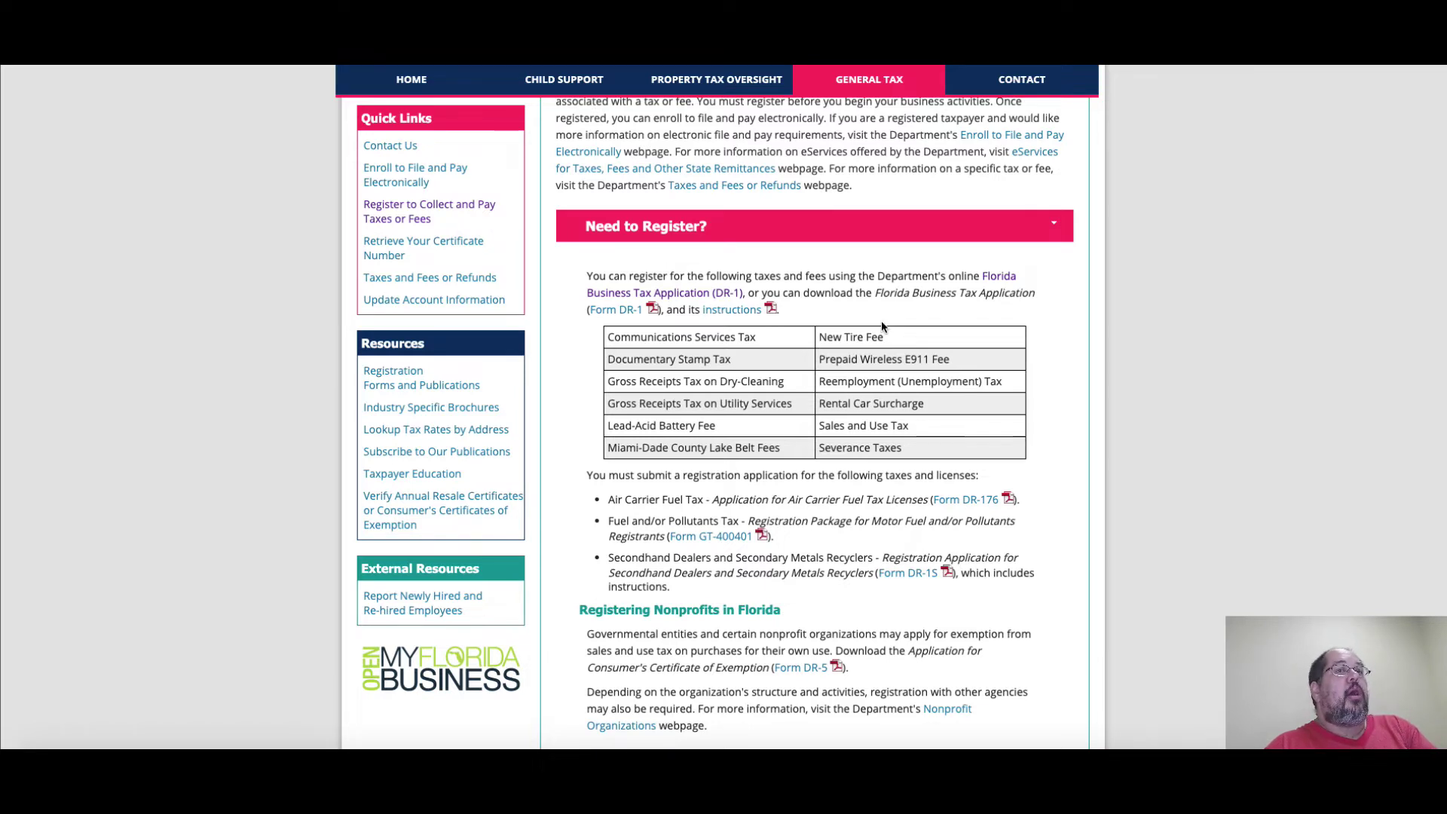
scroll(881, 326, up, 1)
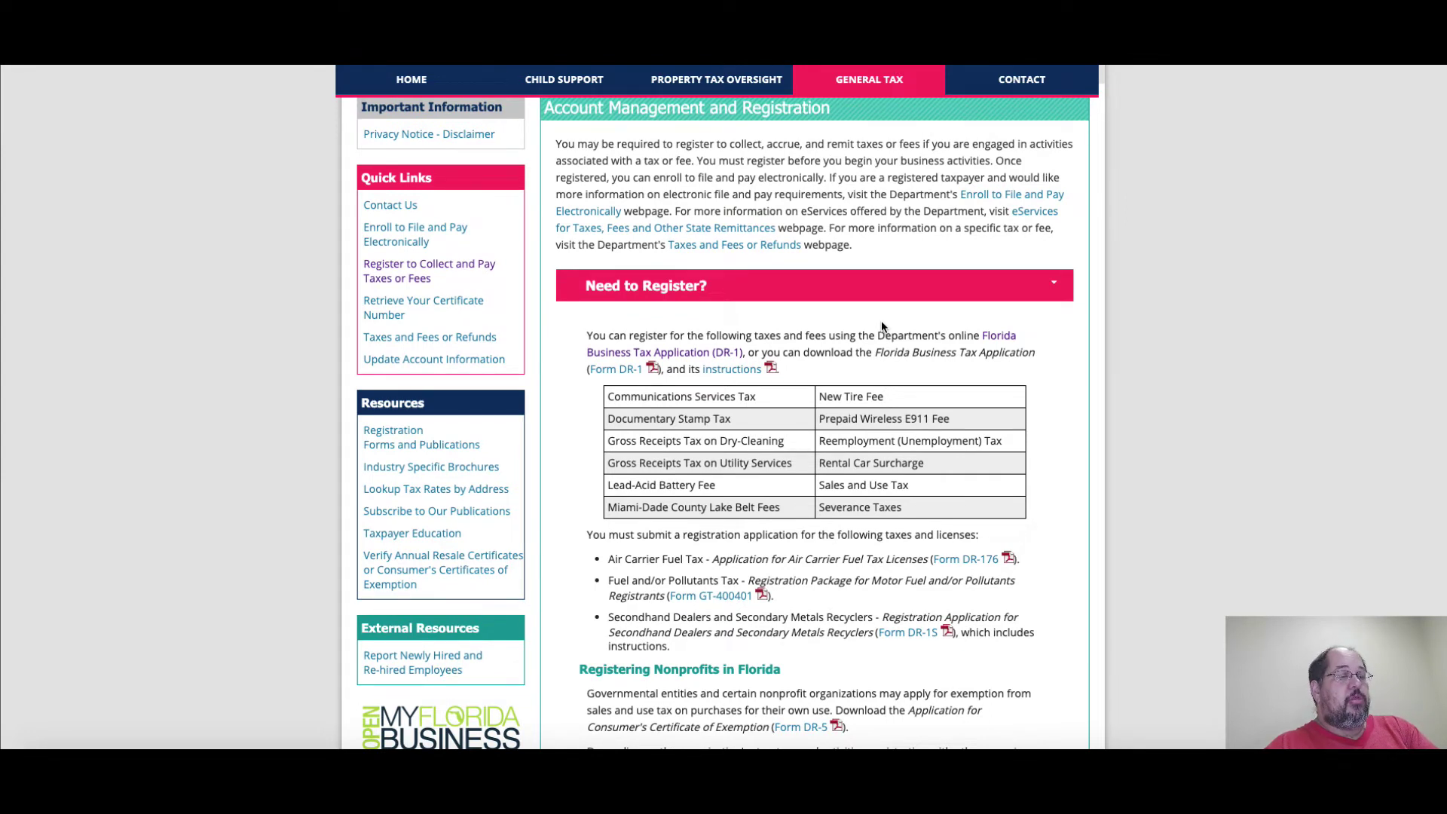
scroll(882, 326, down, 3)
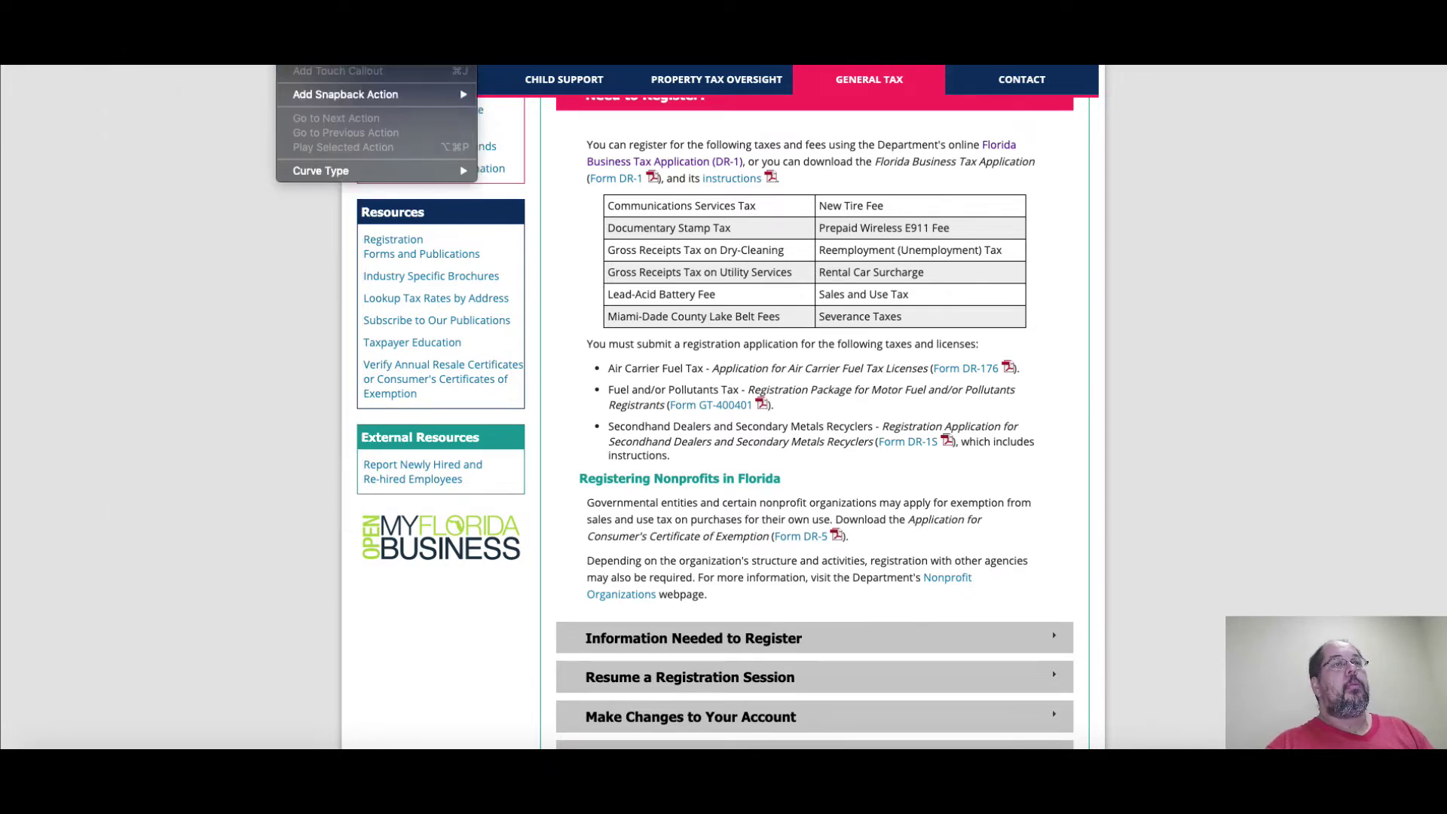
scroll(889, 411, up, 2)
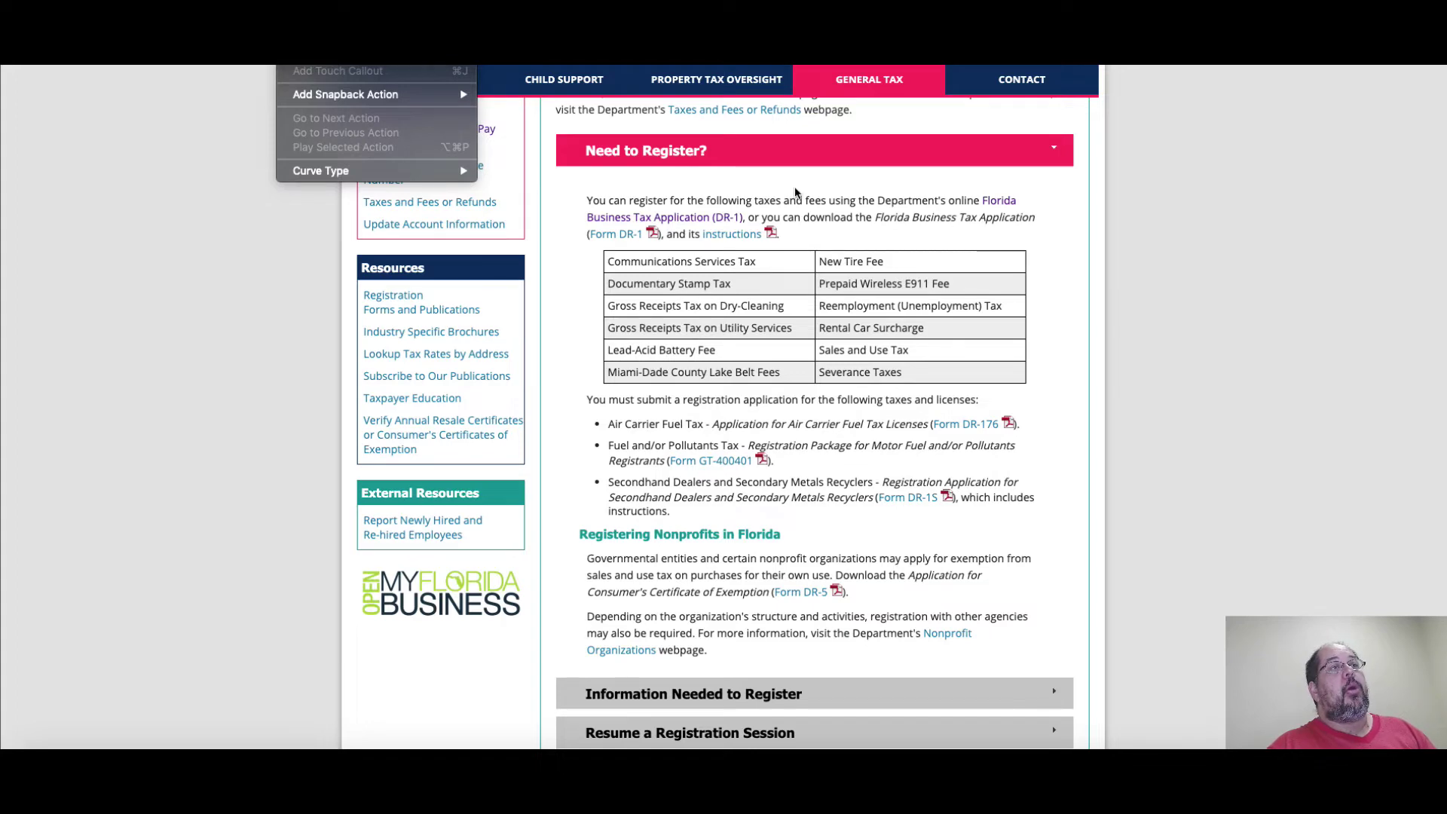
scroll(795, 193, up, 3)
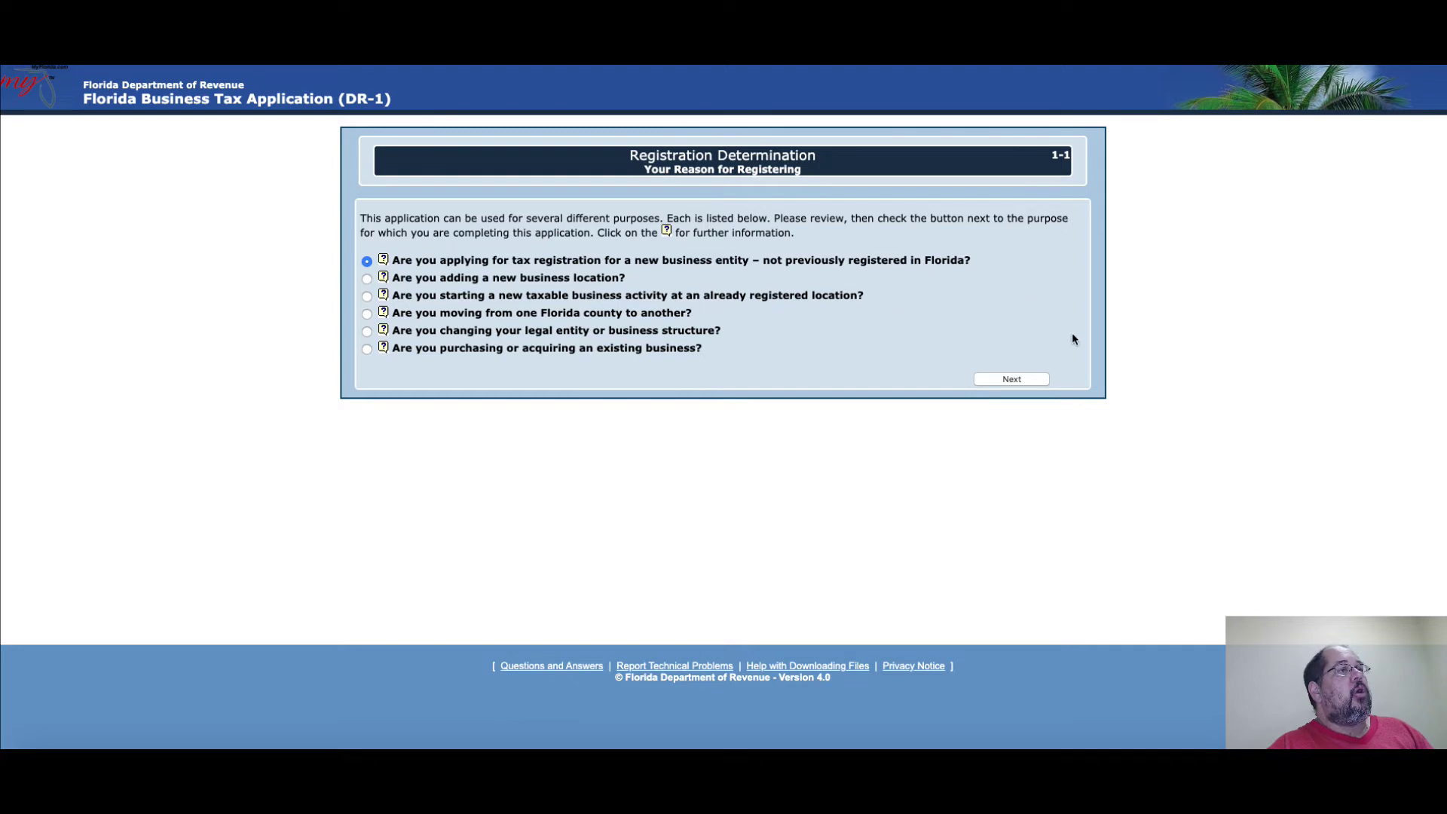
click(1002, 379)
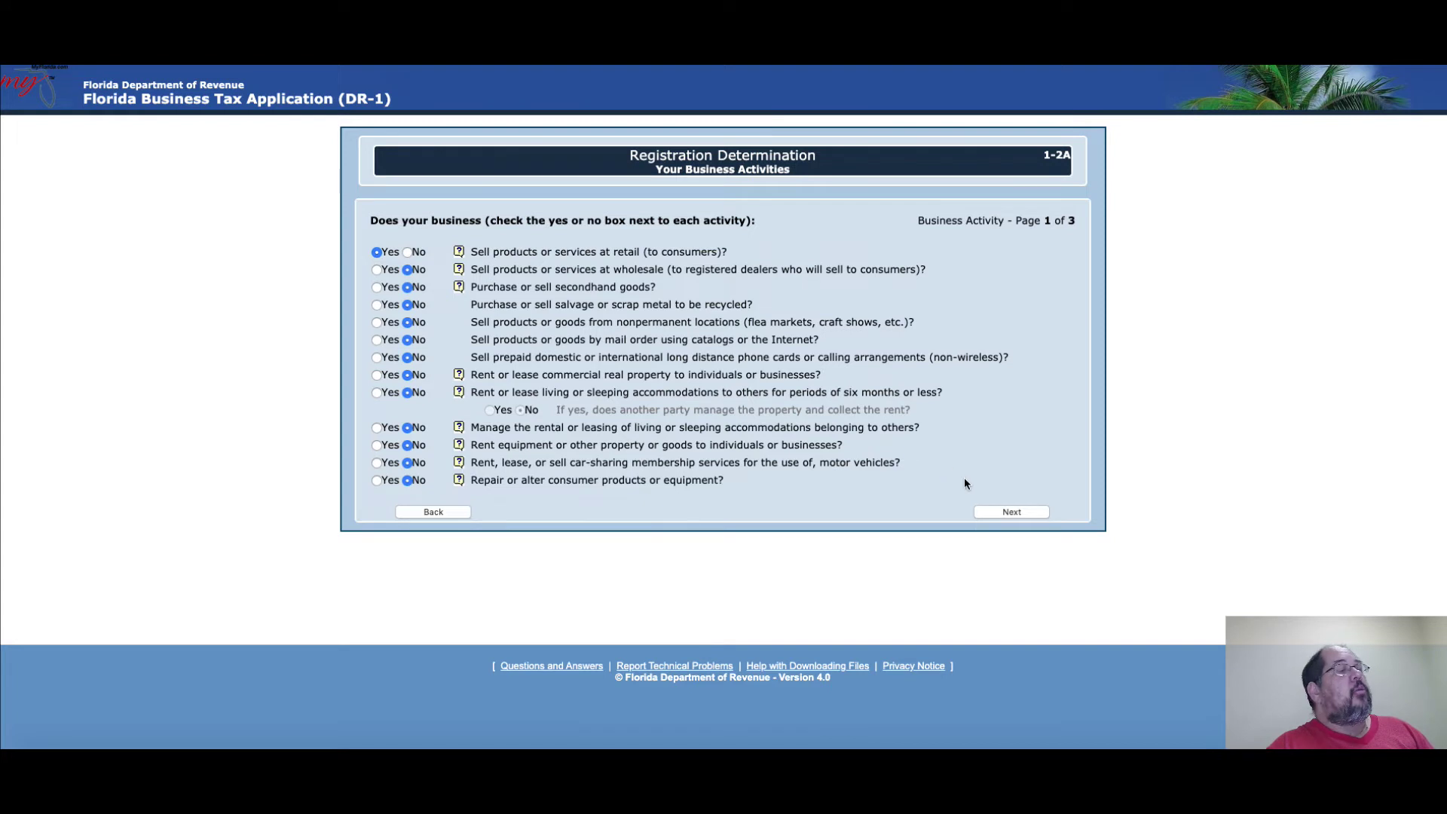
click(1012, 518)
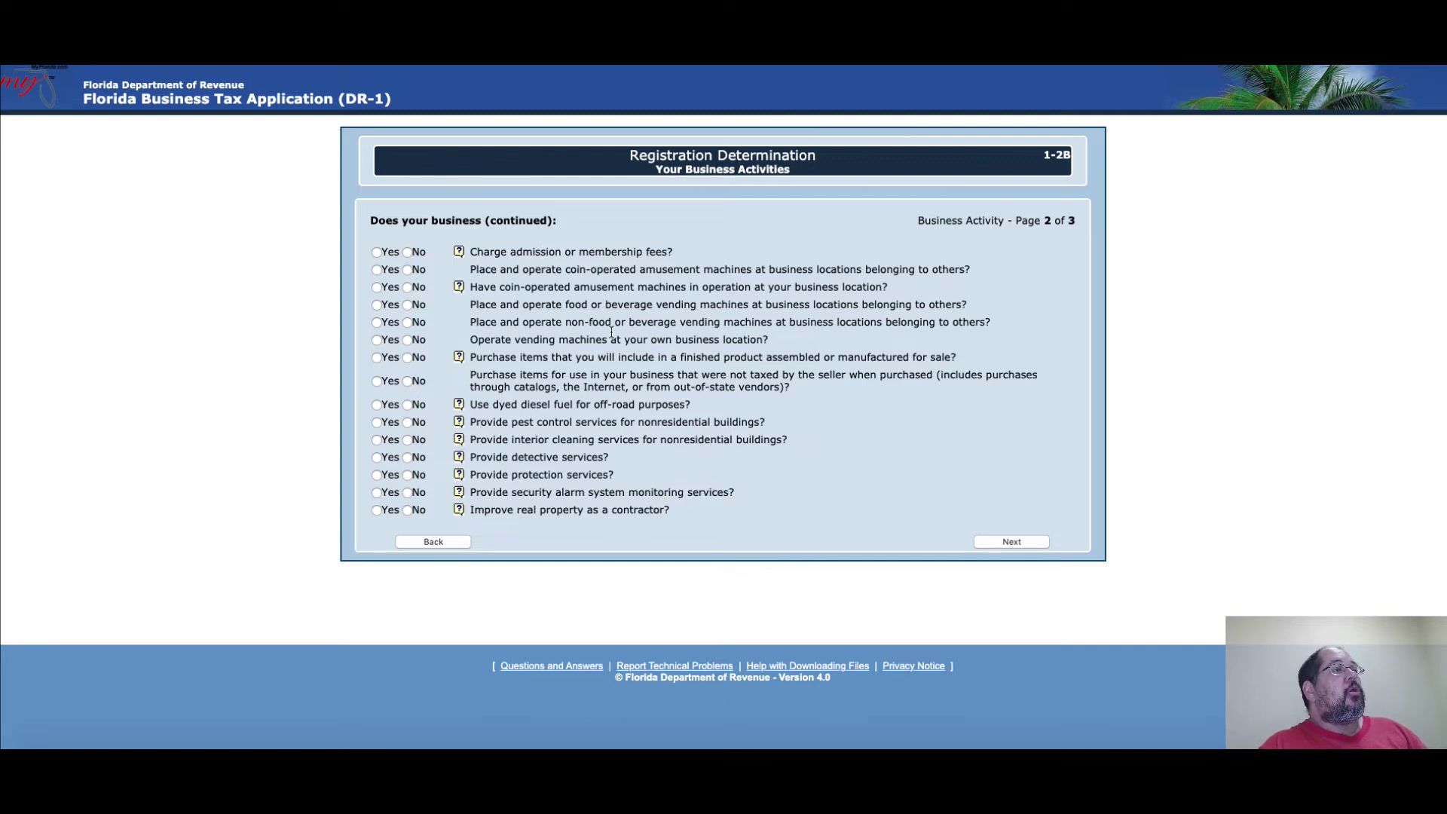
Answer No to the admission fee, coin-operated amusement machine and vending machine questions
click(407, 252)
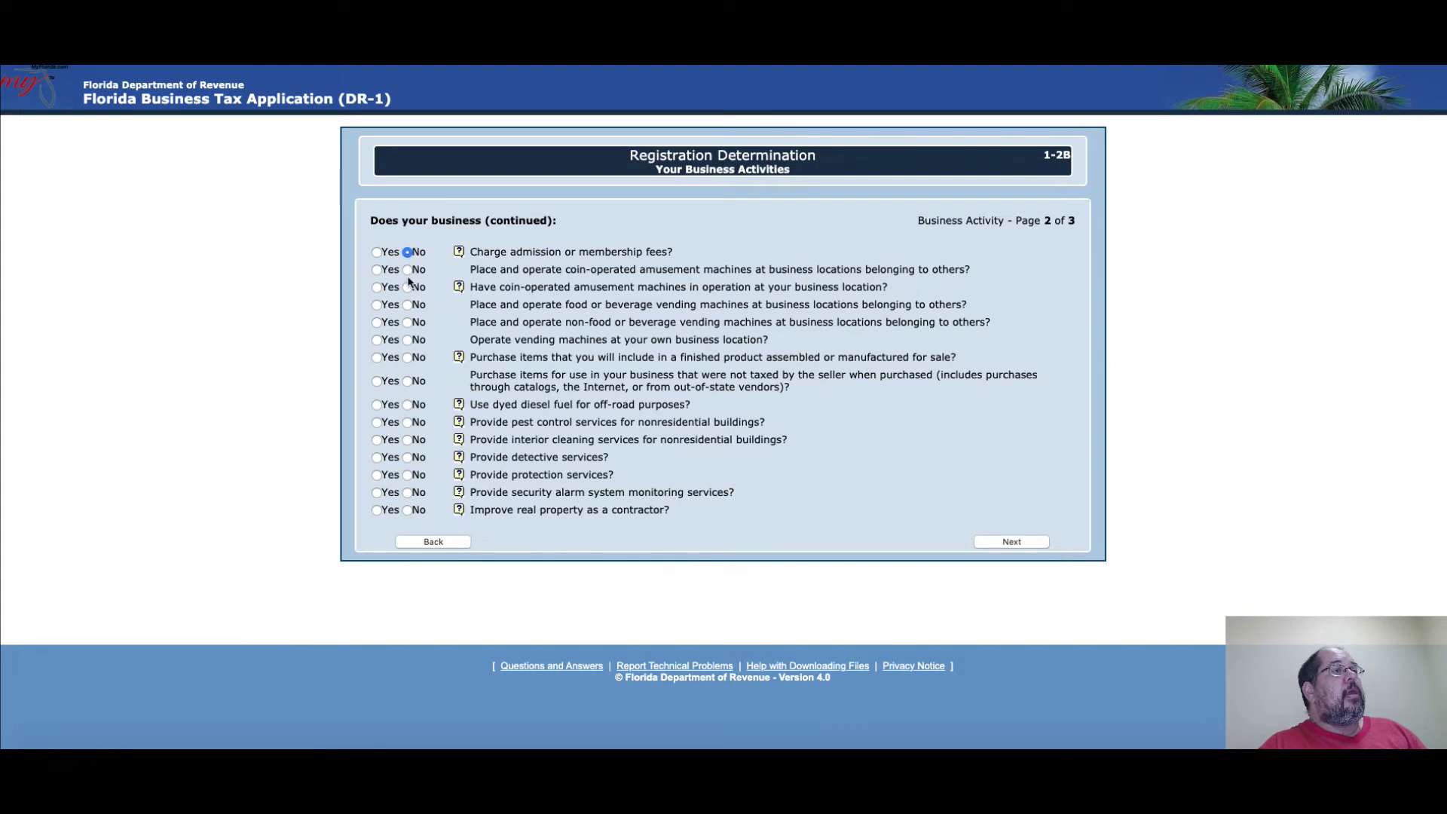
click(407, 269)
click(407, 286)
click(407, 304)
click(407, 321)
click(407, 339)
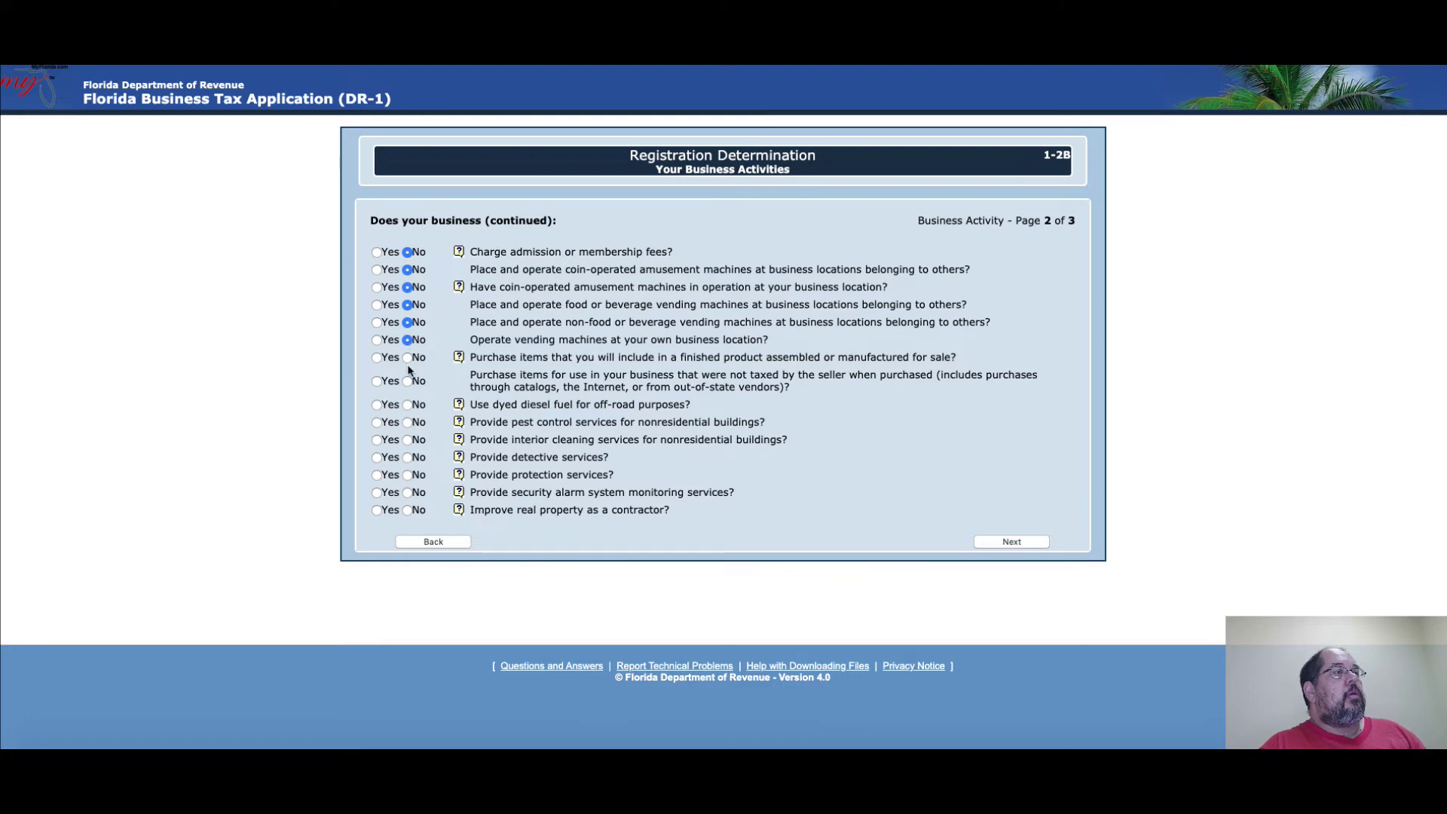
Answer No to the purchase, dyed diesel, pest control, cleaning, detective, protection, alarm and contractor questions
click(407, 358)
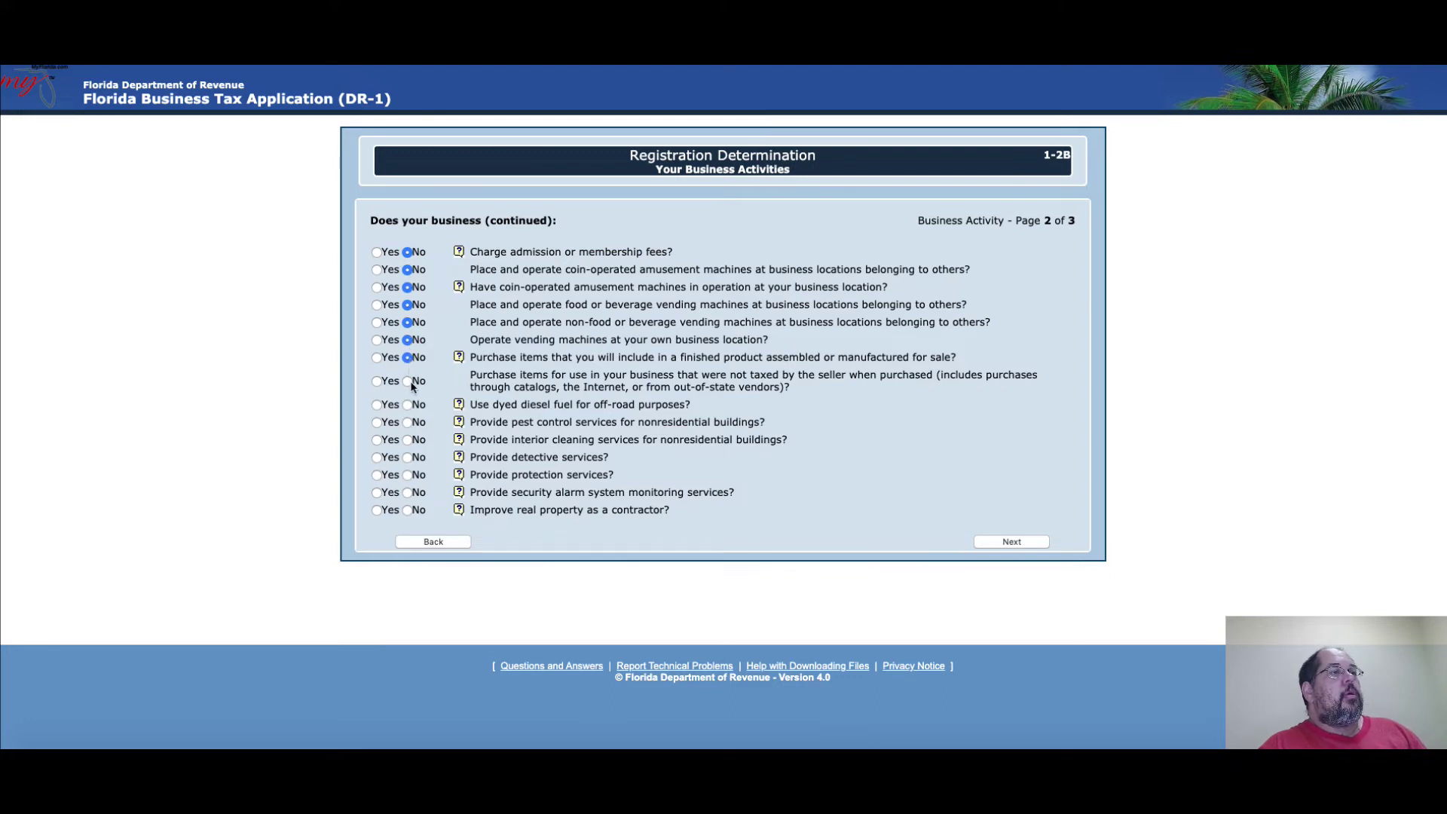
click(409, 382)
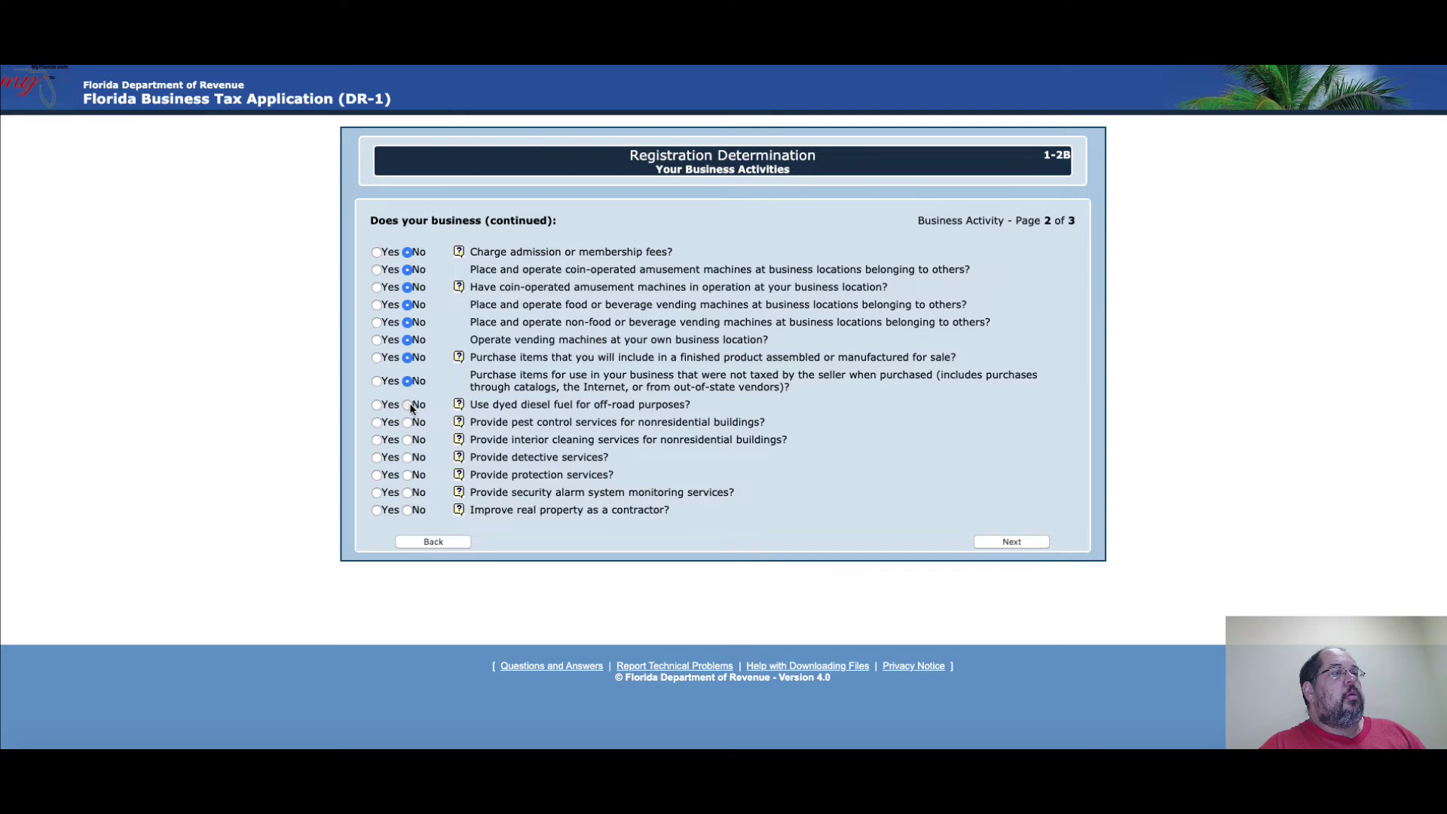
click(407, 405)
click(408, 422)
click(408, 458)
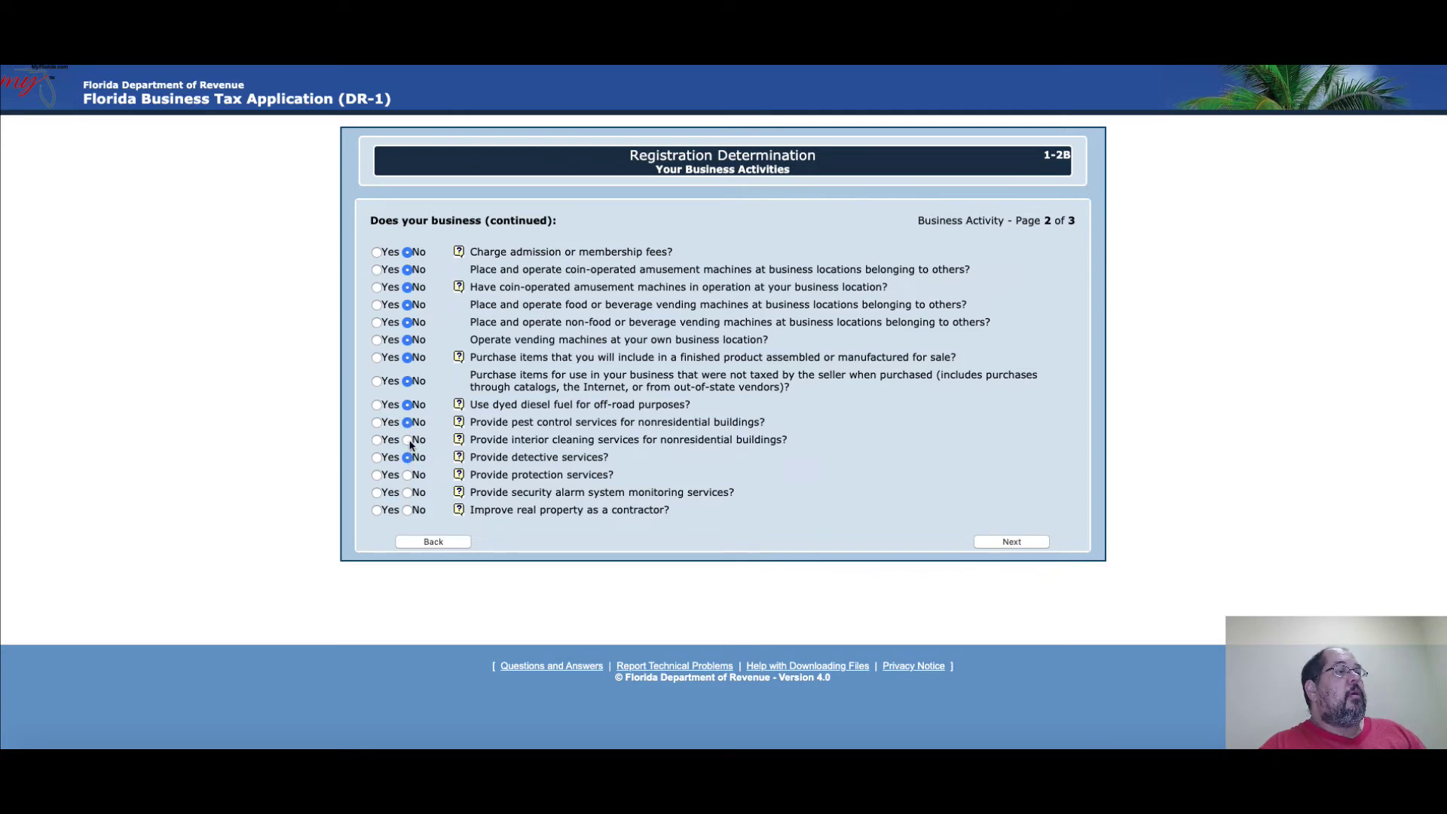
click(408, 441)
click(409, 476)
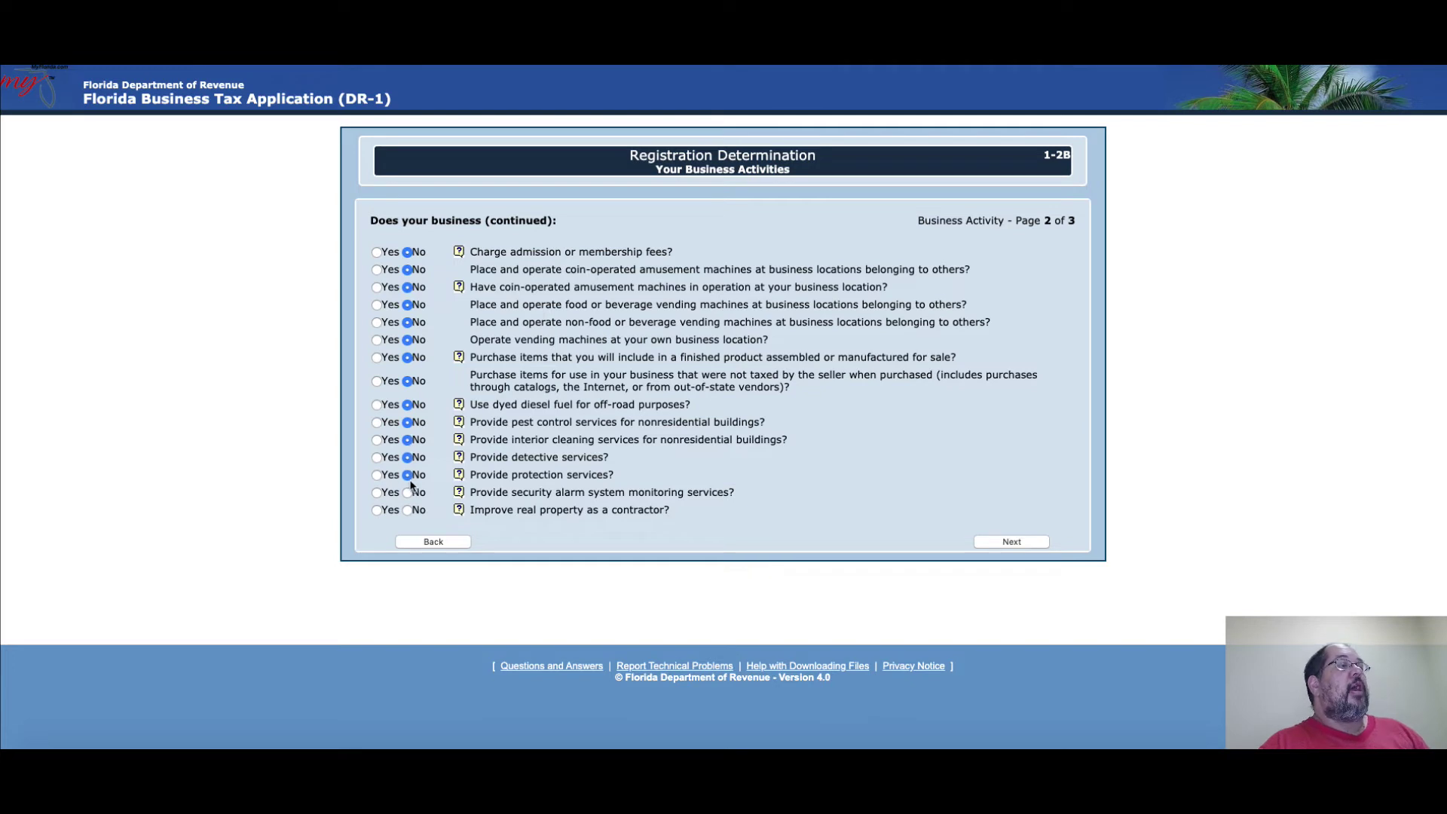
click(408, 510)
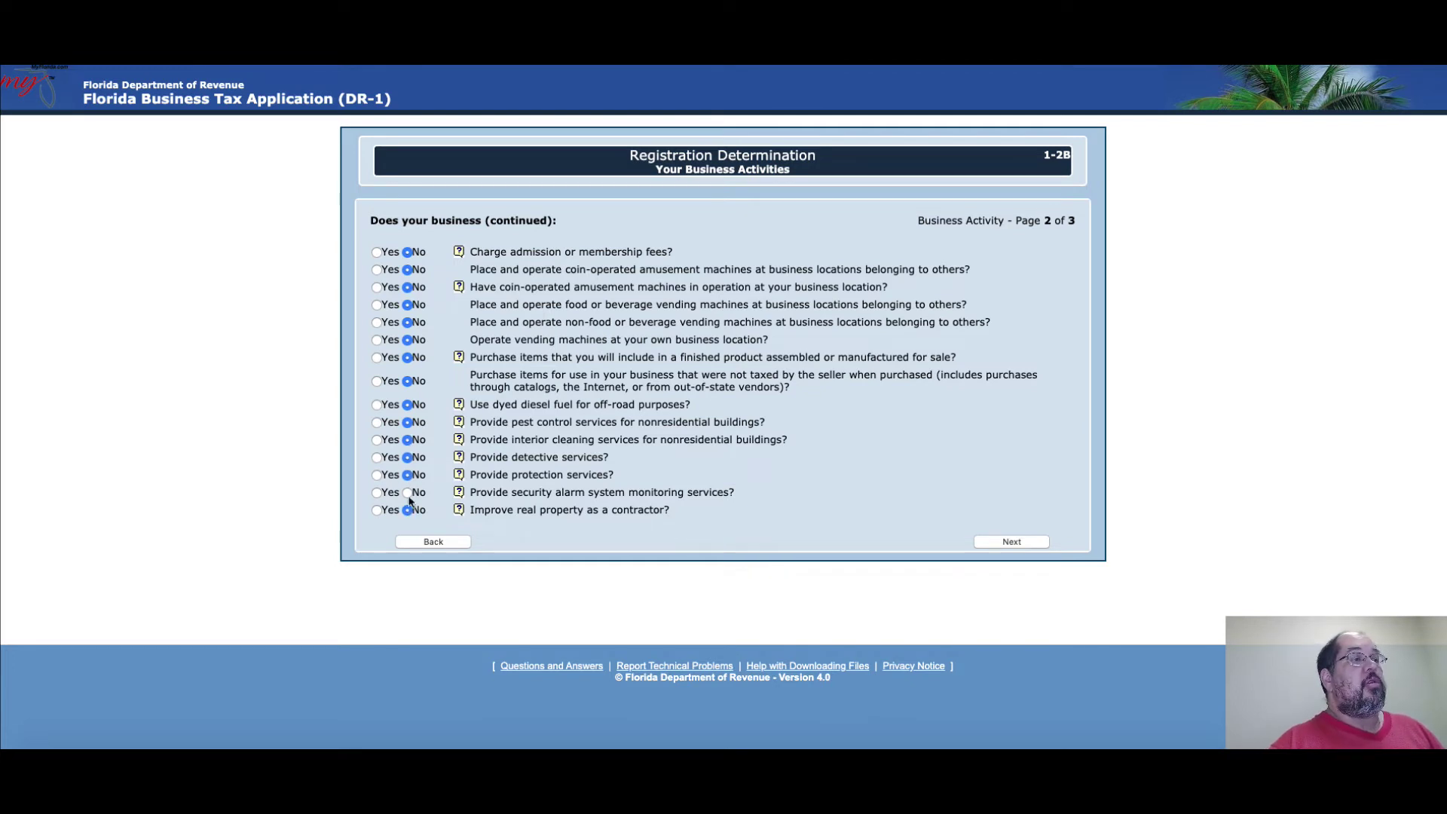
click(408, 492)
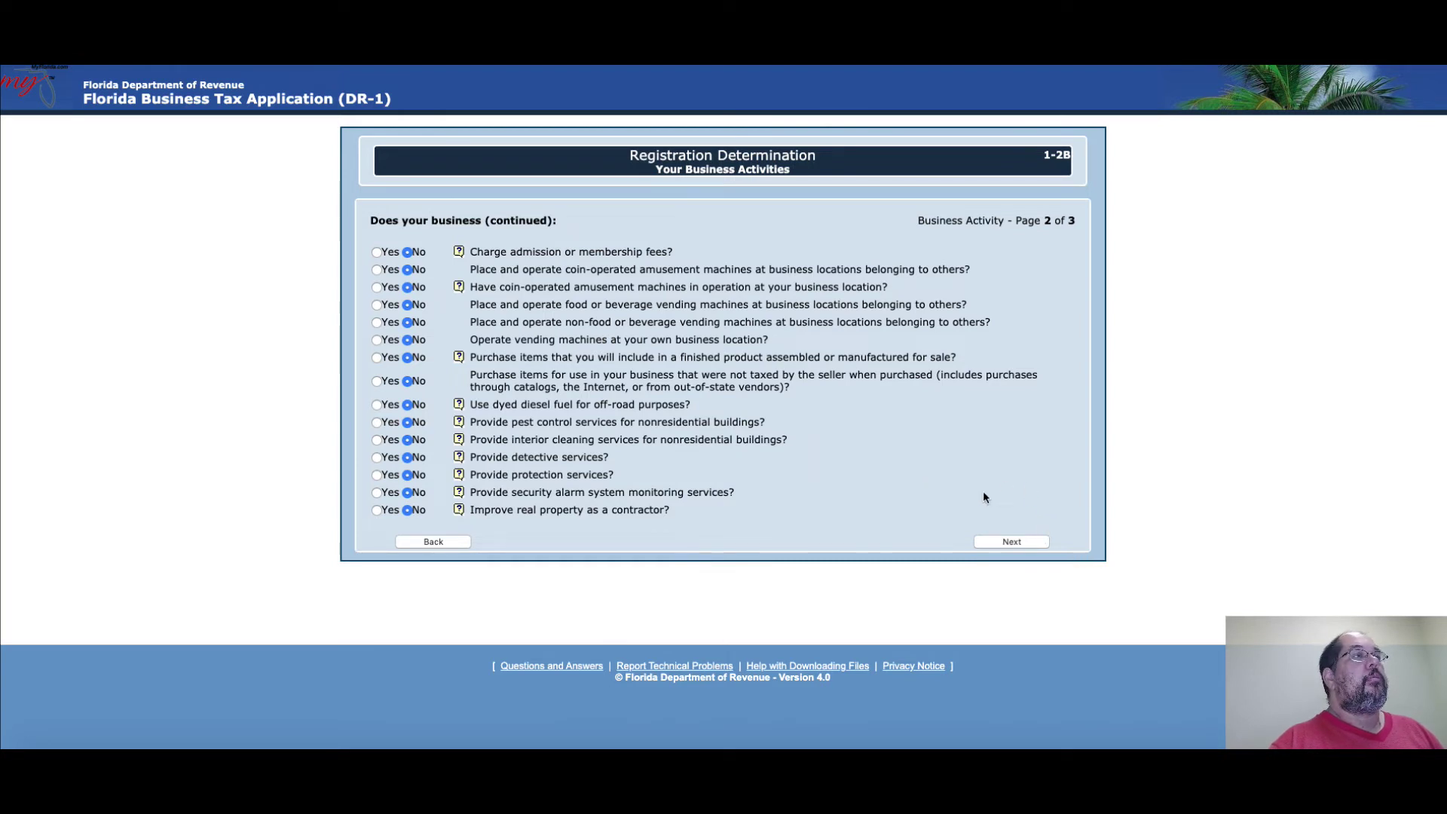
click(1002, 541)
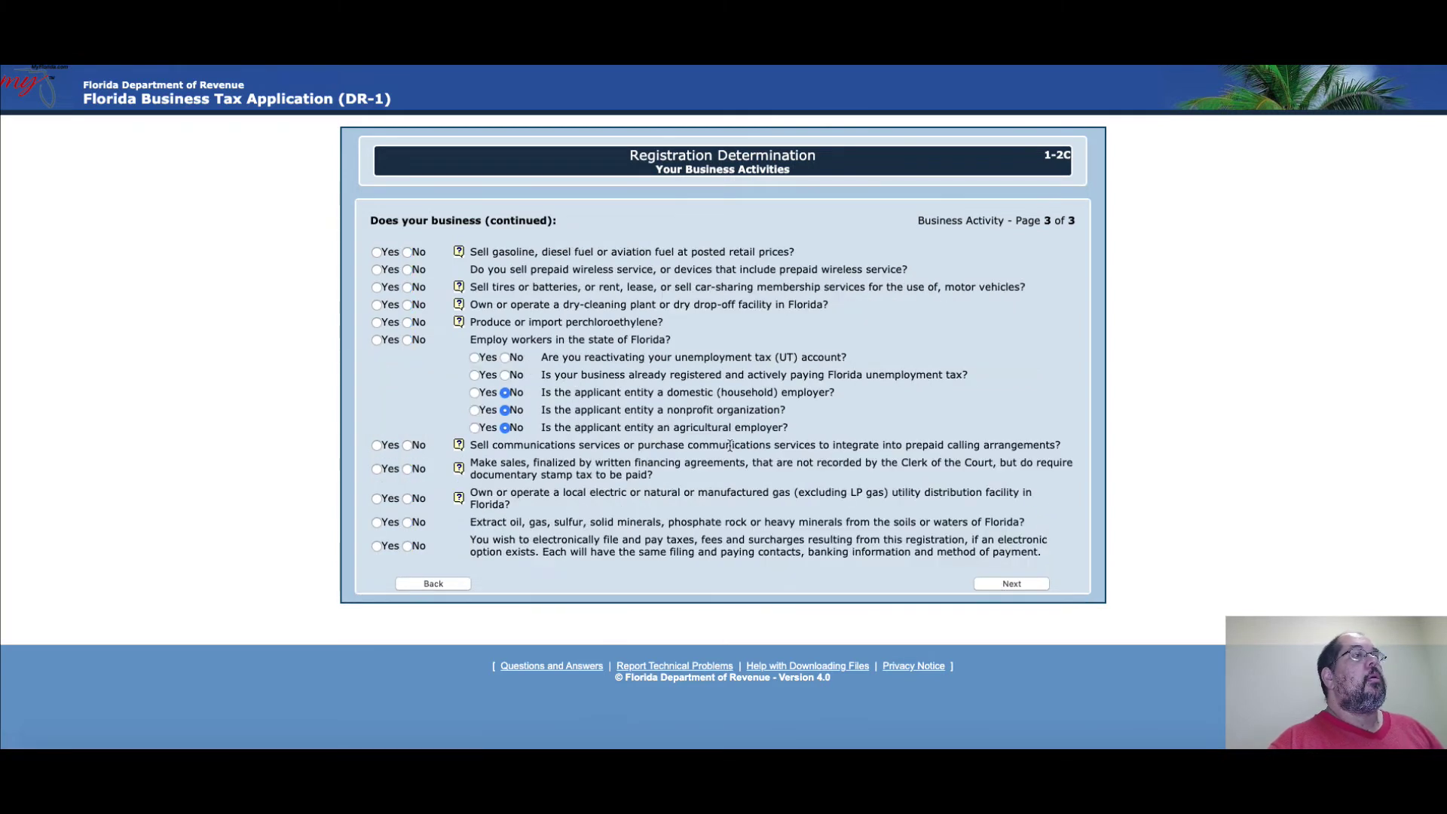
Answer No to prepaid wireless, tires, dry-cleaning, Florida employees, communications, financing, utility and extraction questions
click(406, 269)
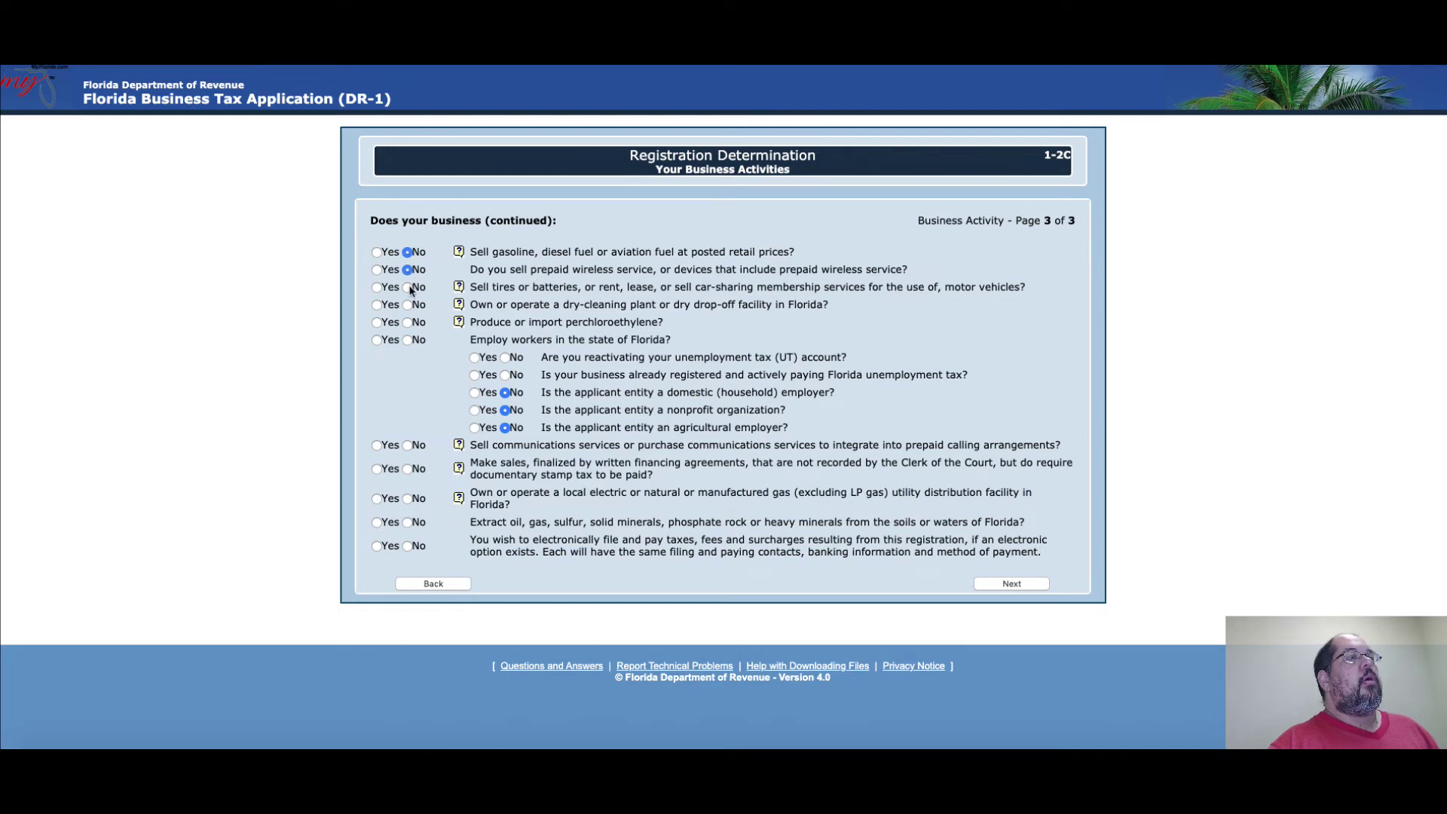
click(407, 288)
click(408, 322)
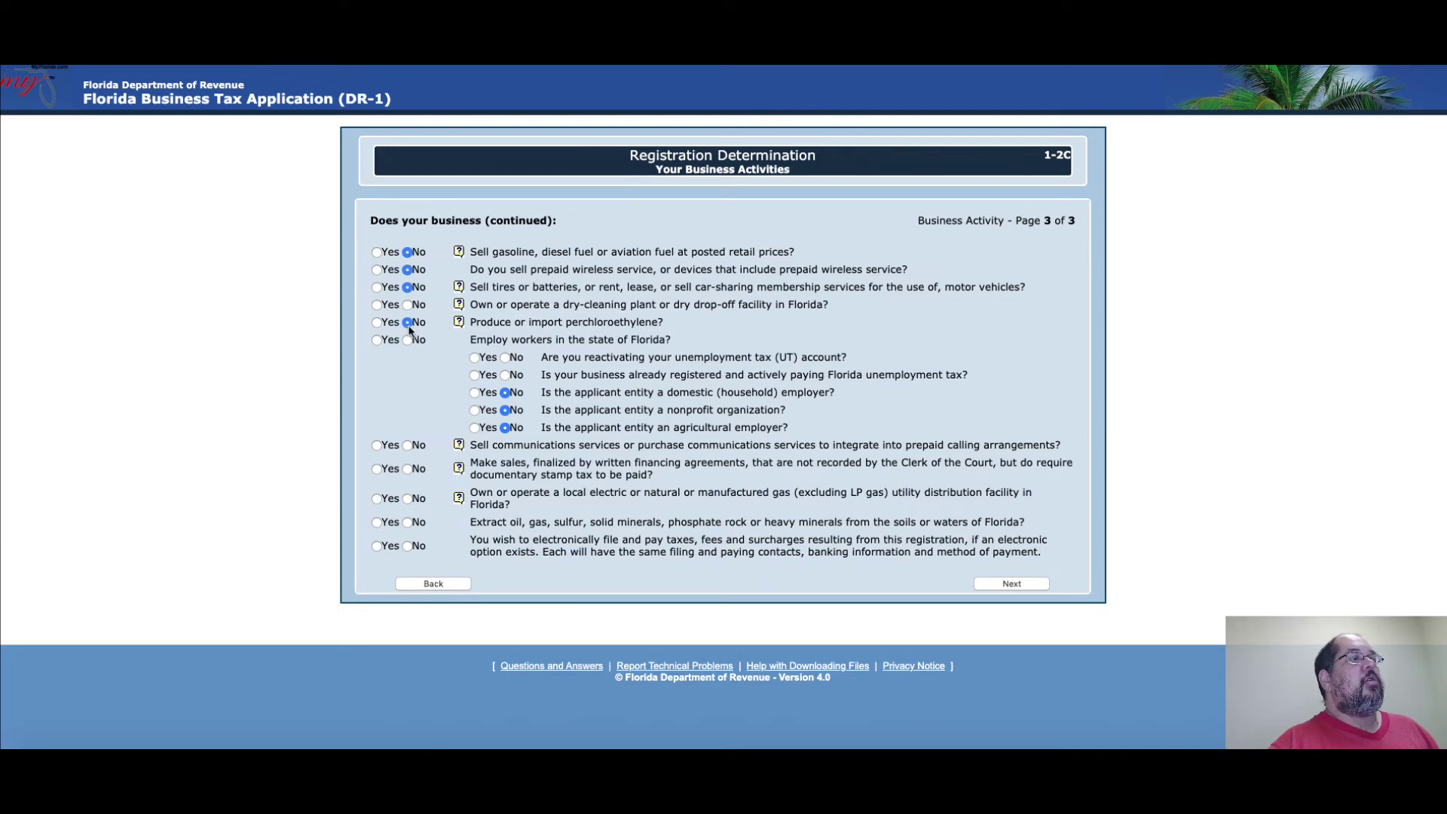
click(406, 304)
click(408, 340)
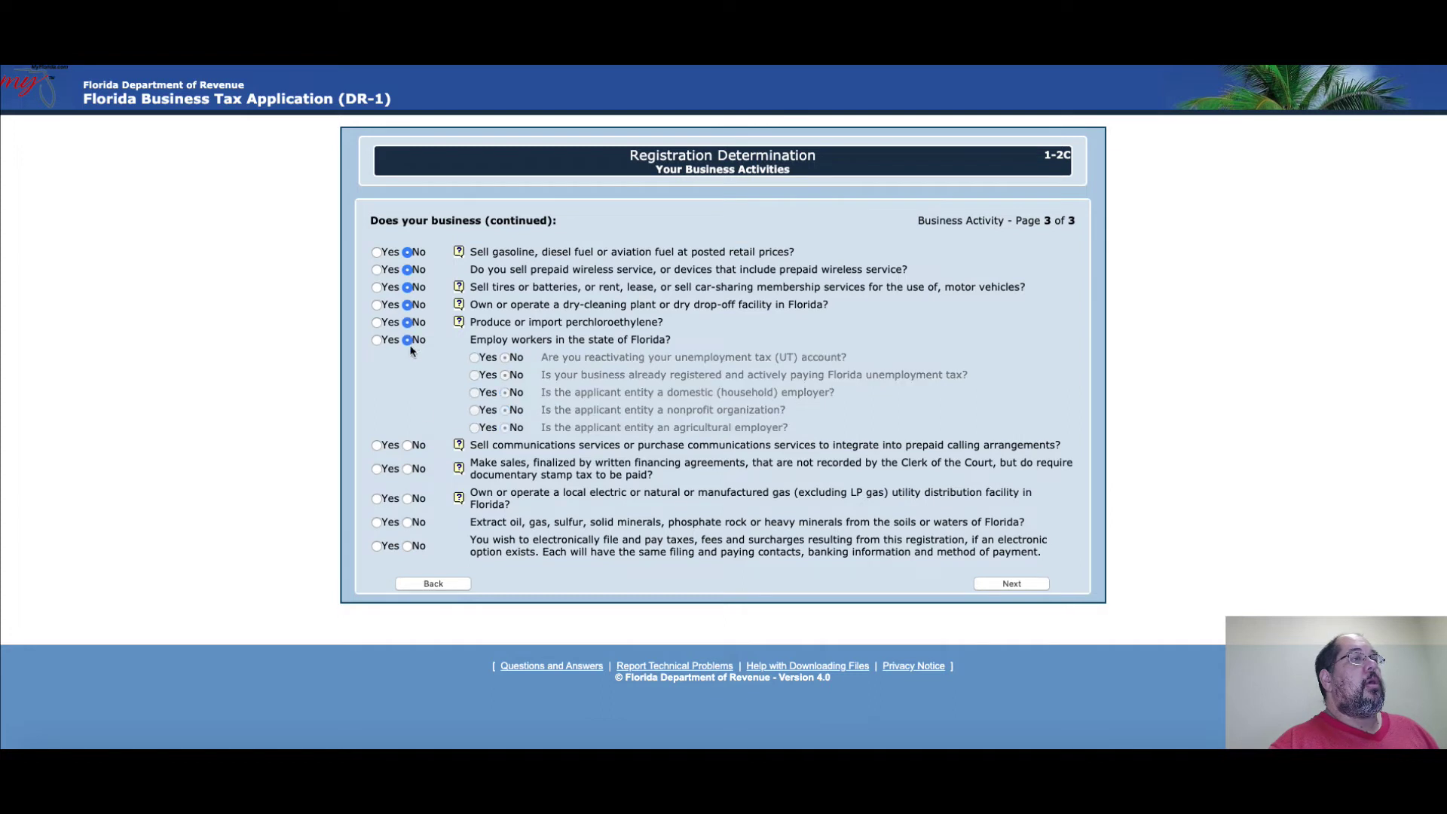
click(407, 446)
click(407, 469)
click(407, 499)
click(408, 523)
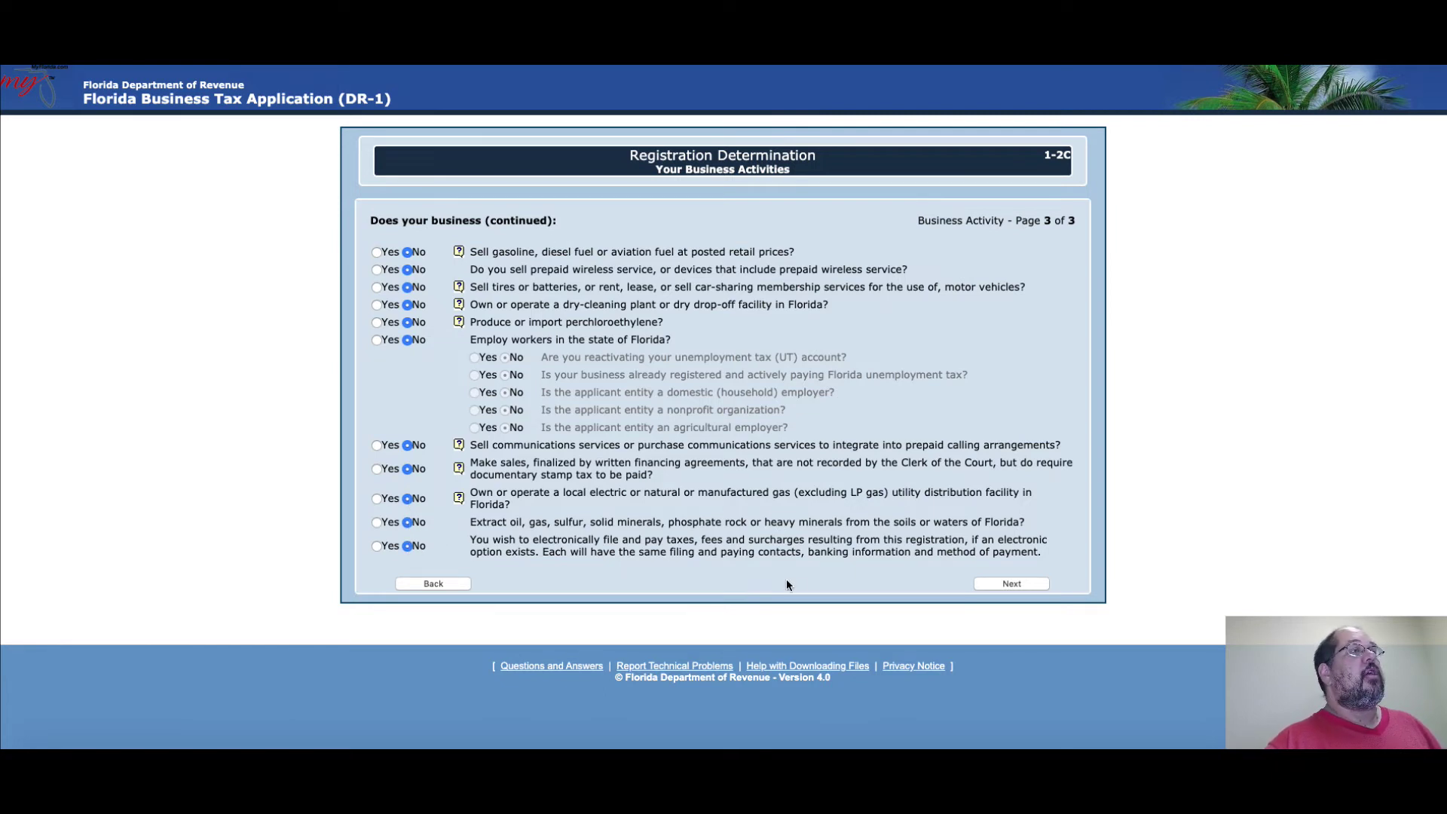
Choose Single member LLC as the business structure and proceed past the Sales and Use Tax obligation
click(1002, 583)
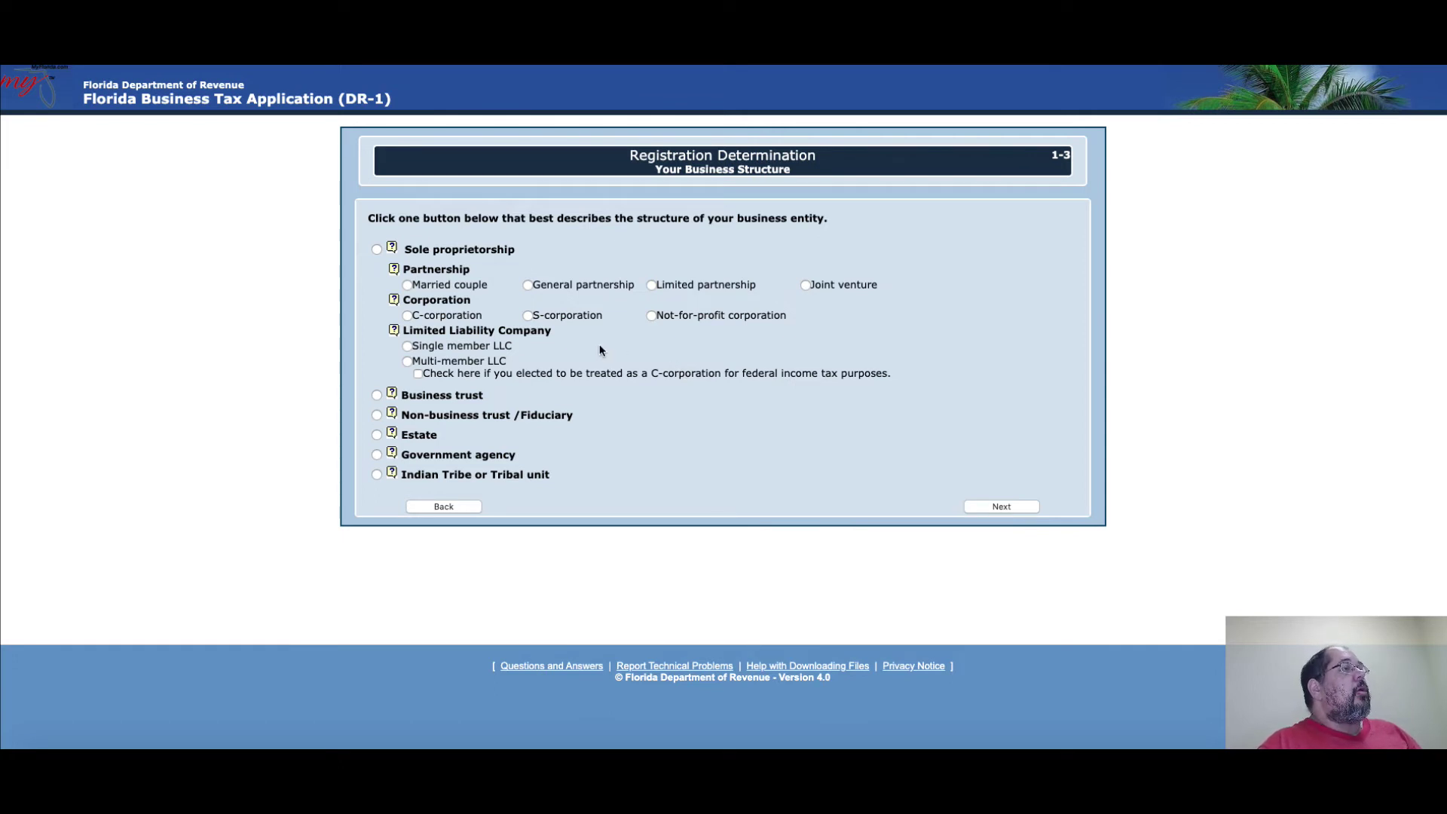
click(407, 347)
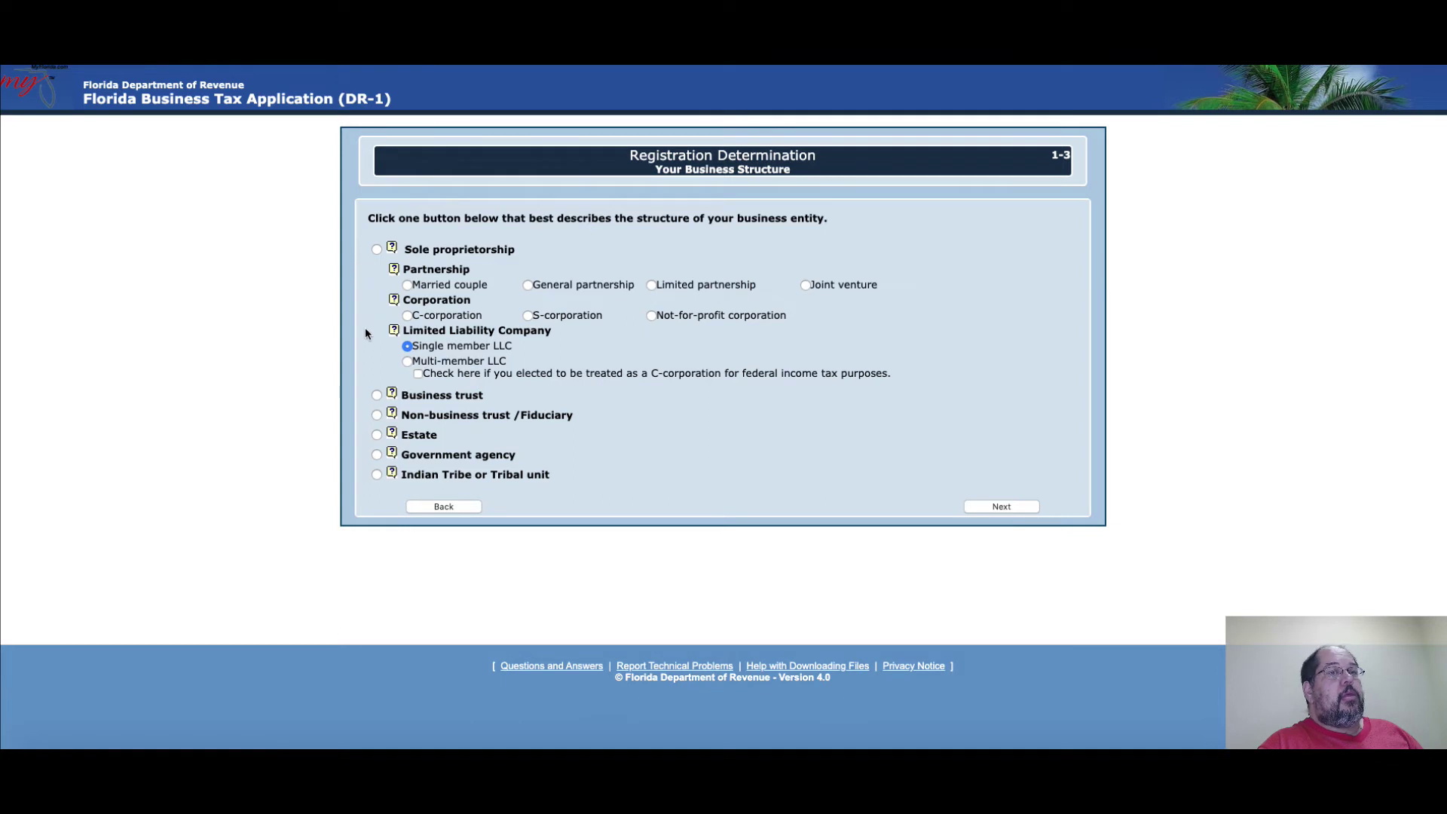
click(986, 506)
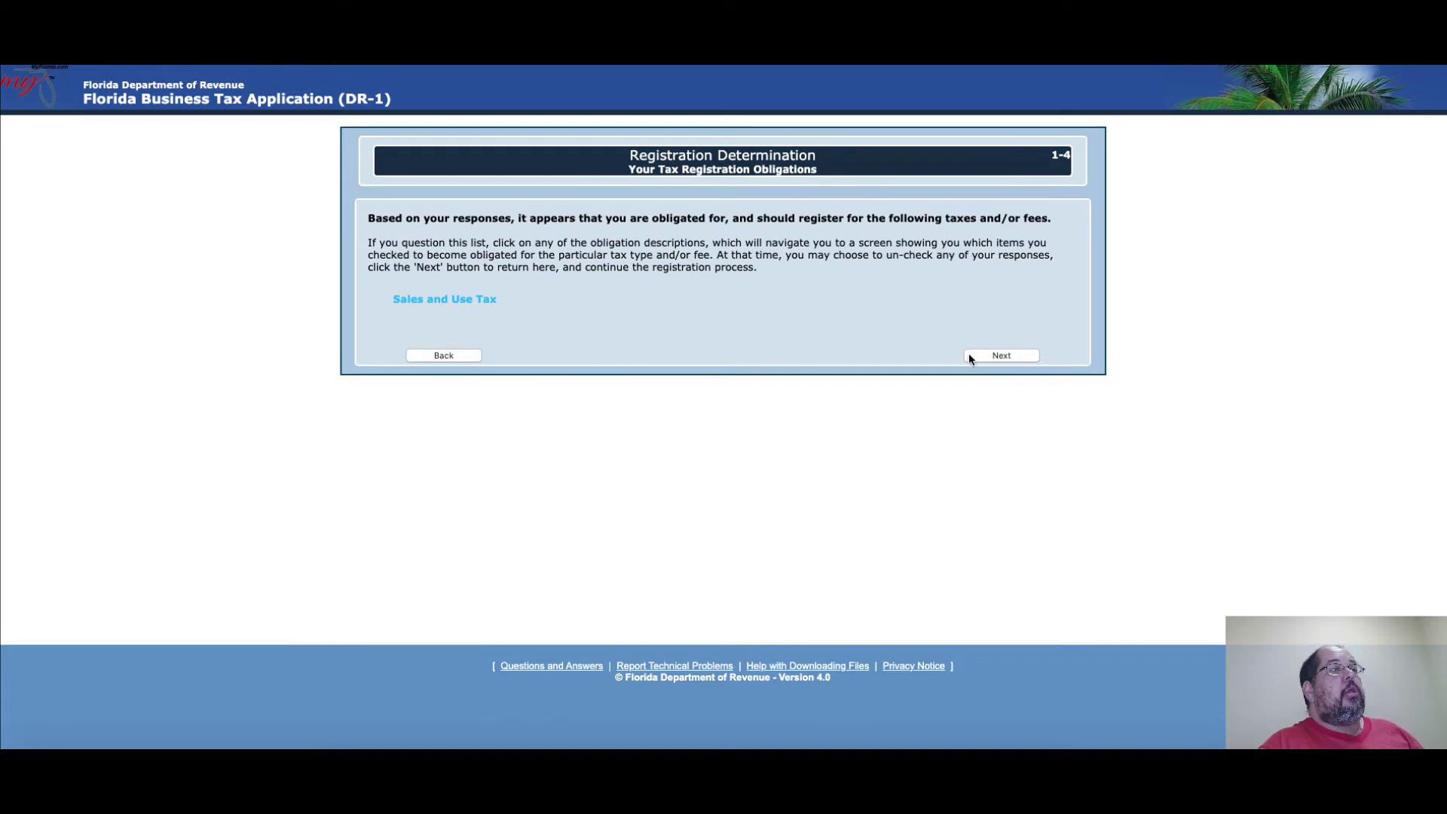
click(1005, 355)
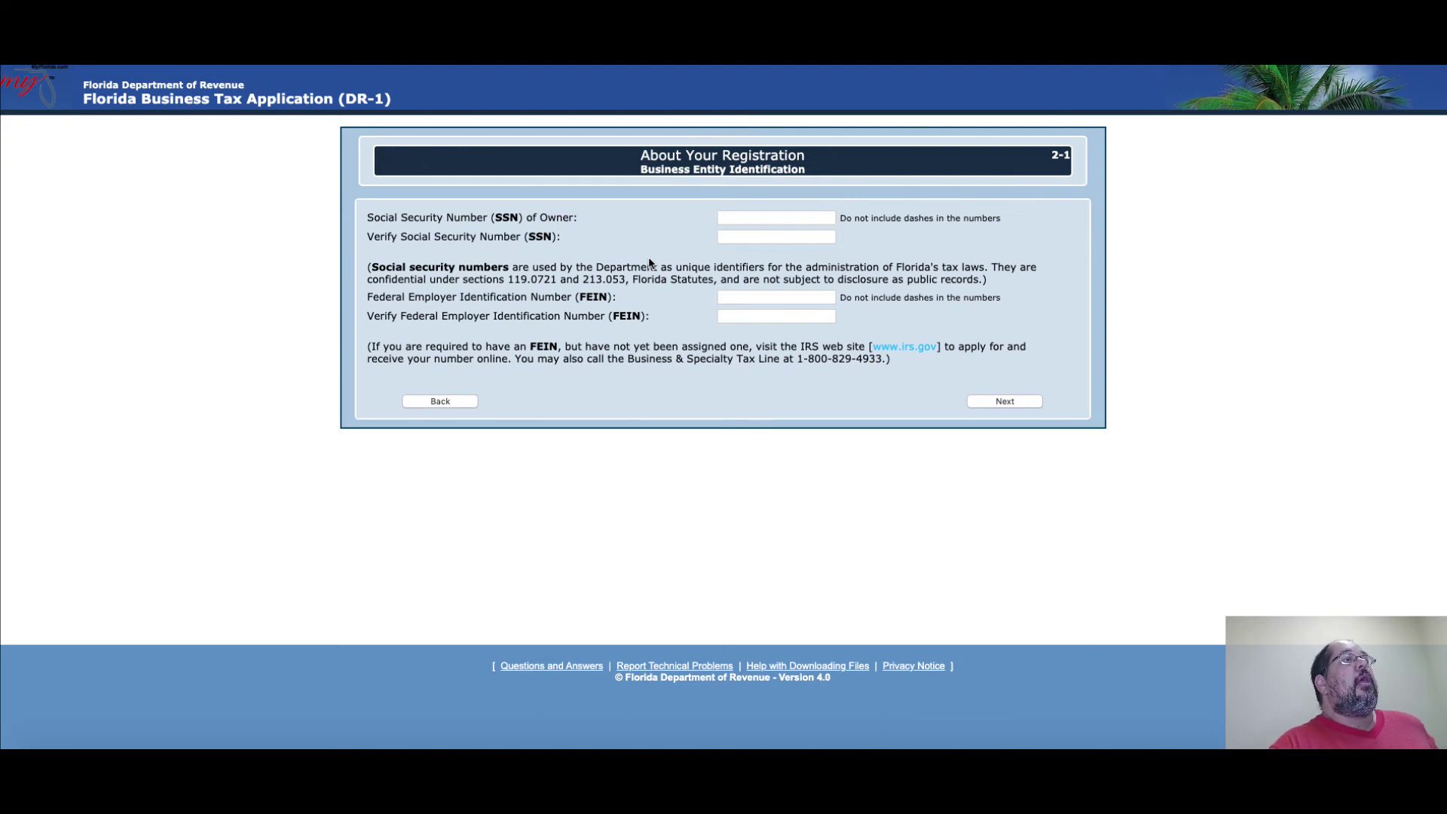
Switch to the PDF chart of Specific Information Required when Registering
key(ctrl+Tab)
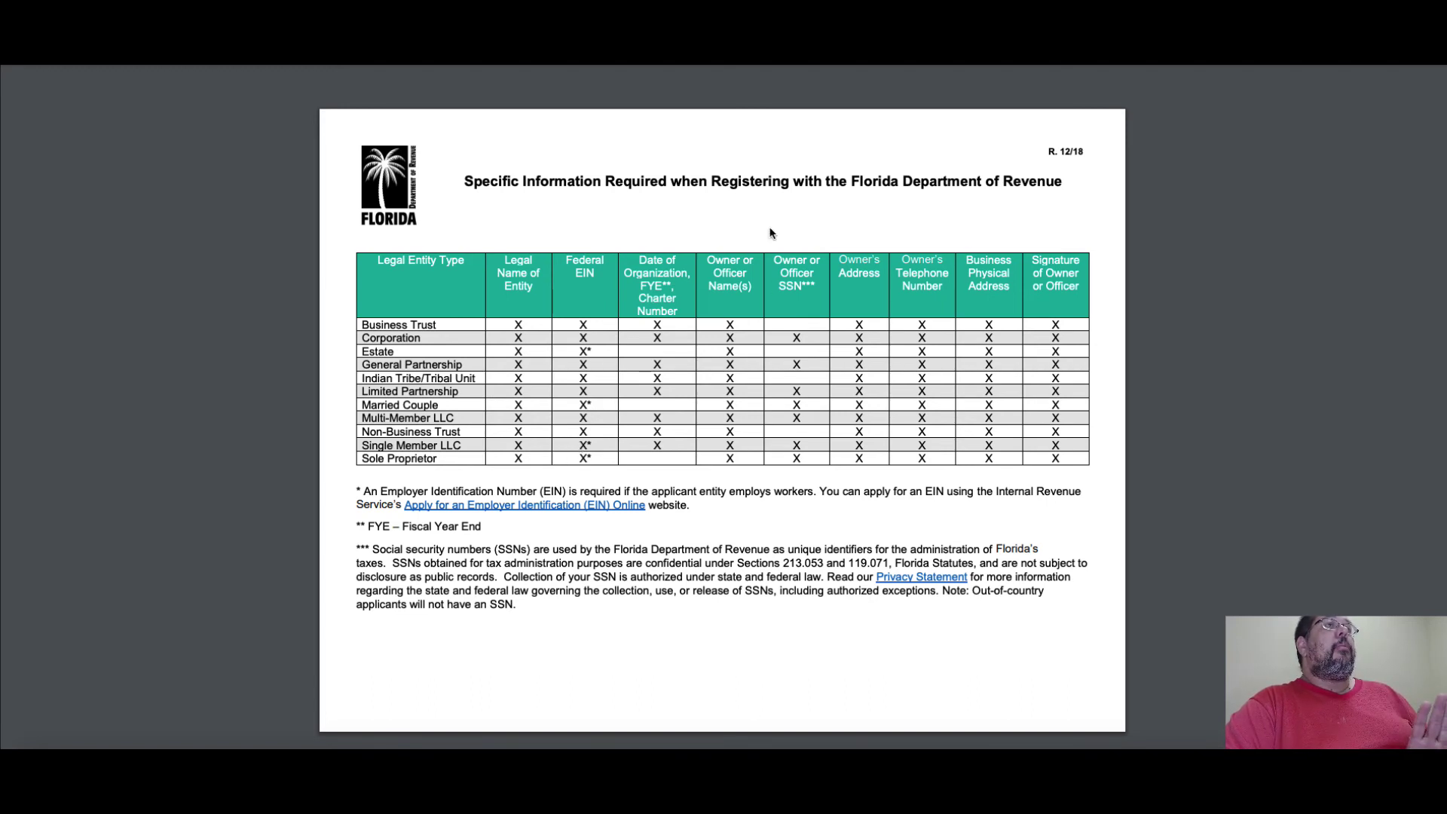
Bring up TaxJar's 'How to Register for a Sales Tax Permit in Every State' article
mouse_move(724, 106)
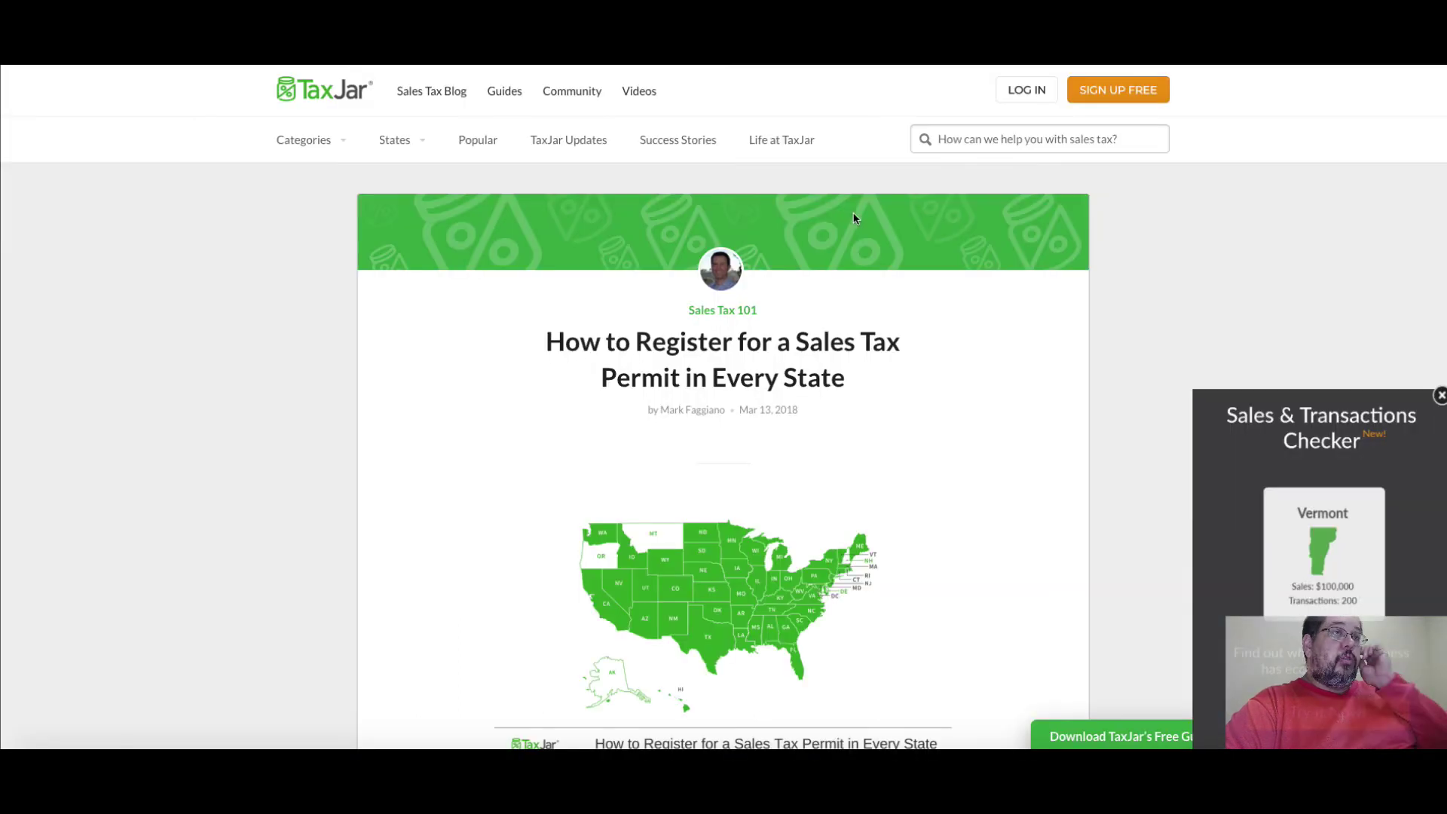
Read past the four general registration steps down to the alphabetical state list
scroll(854, 218, down, 1)
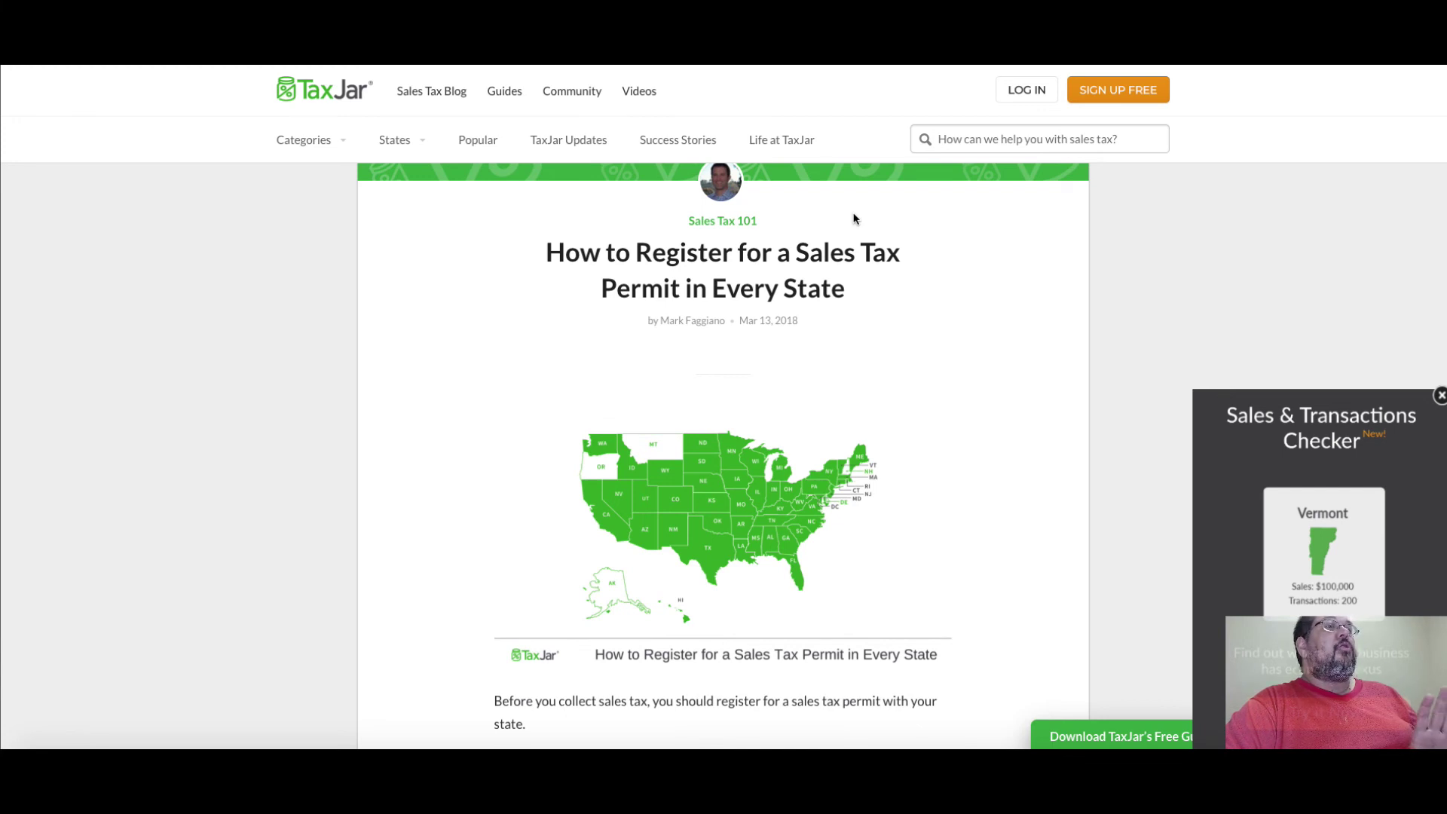
scroll(853, 218, down, 4)
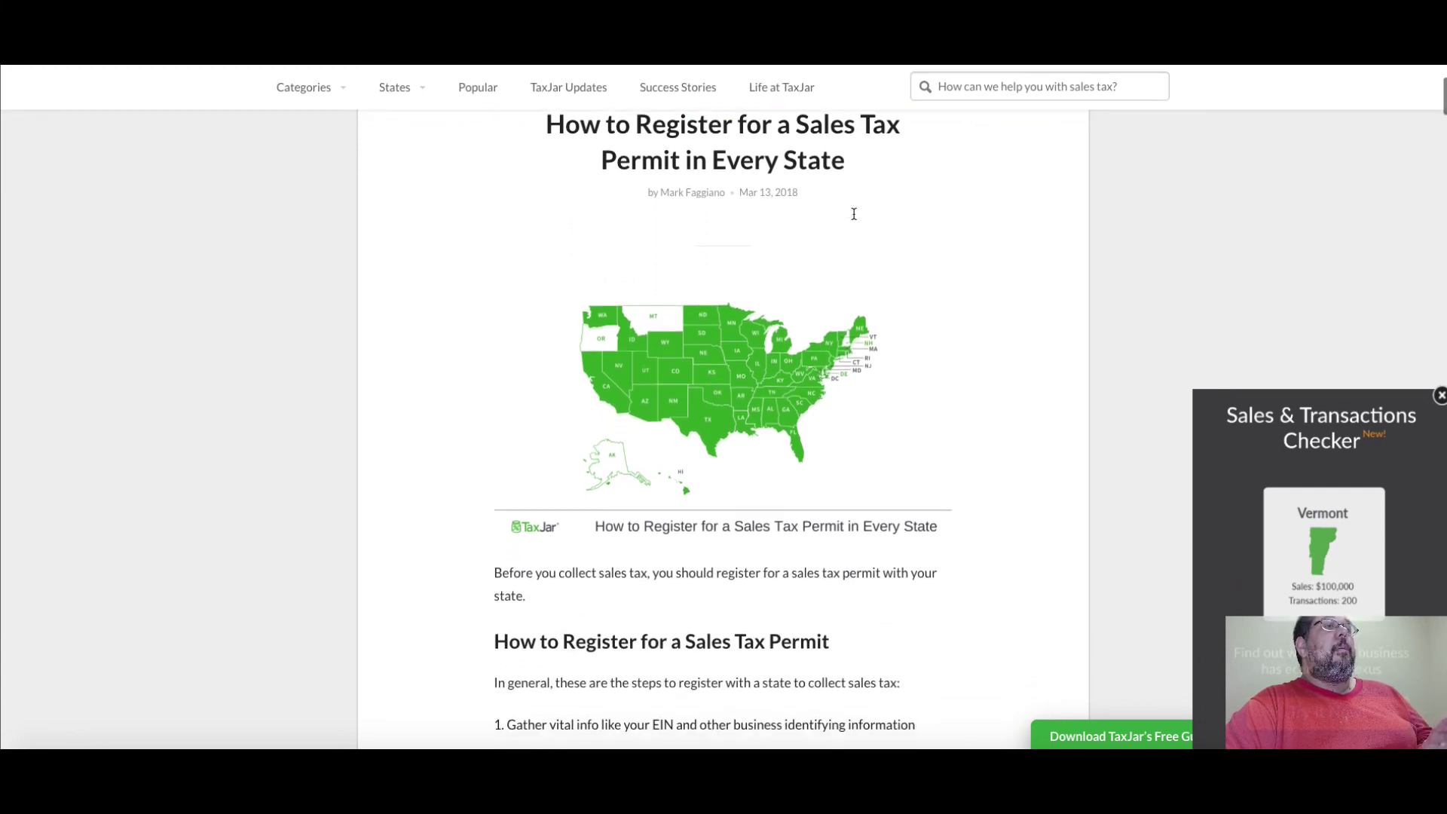
scroll(853, 219, down, 6)
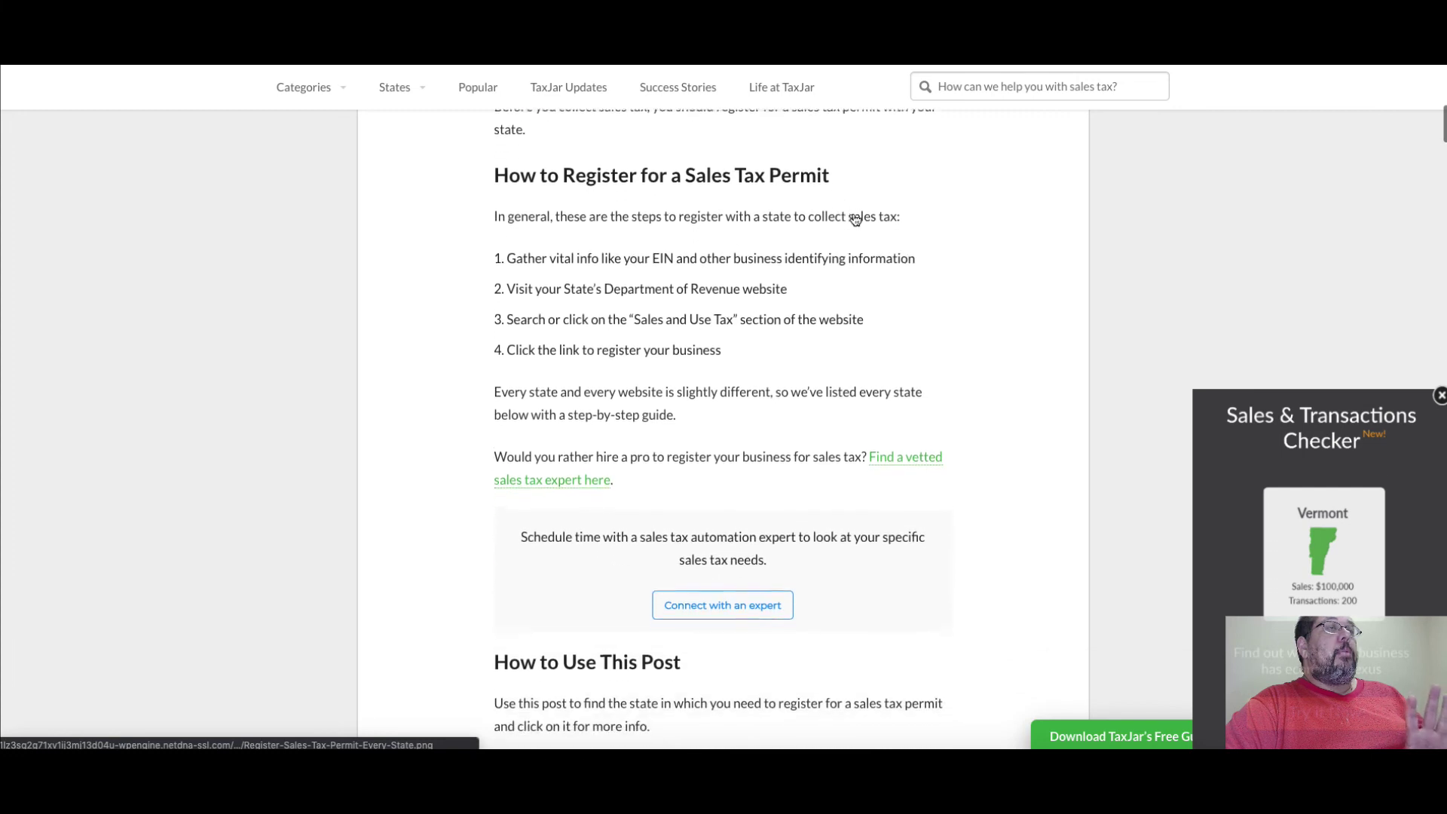
scroll(854, 216, down, 3)
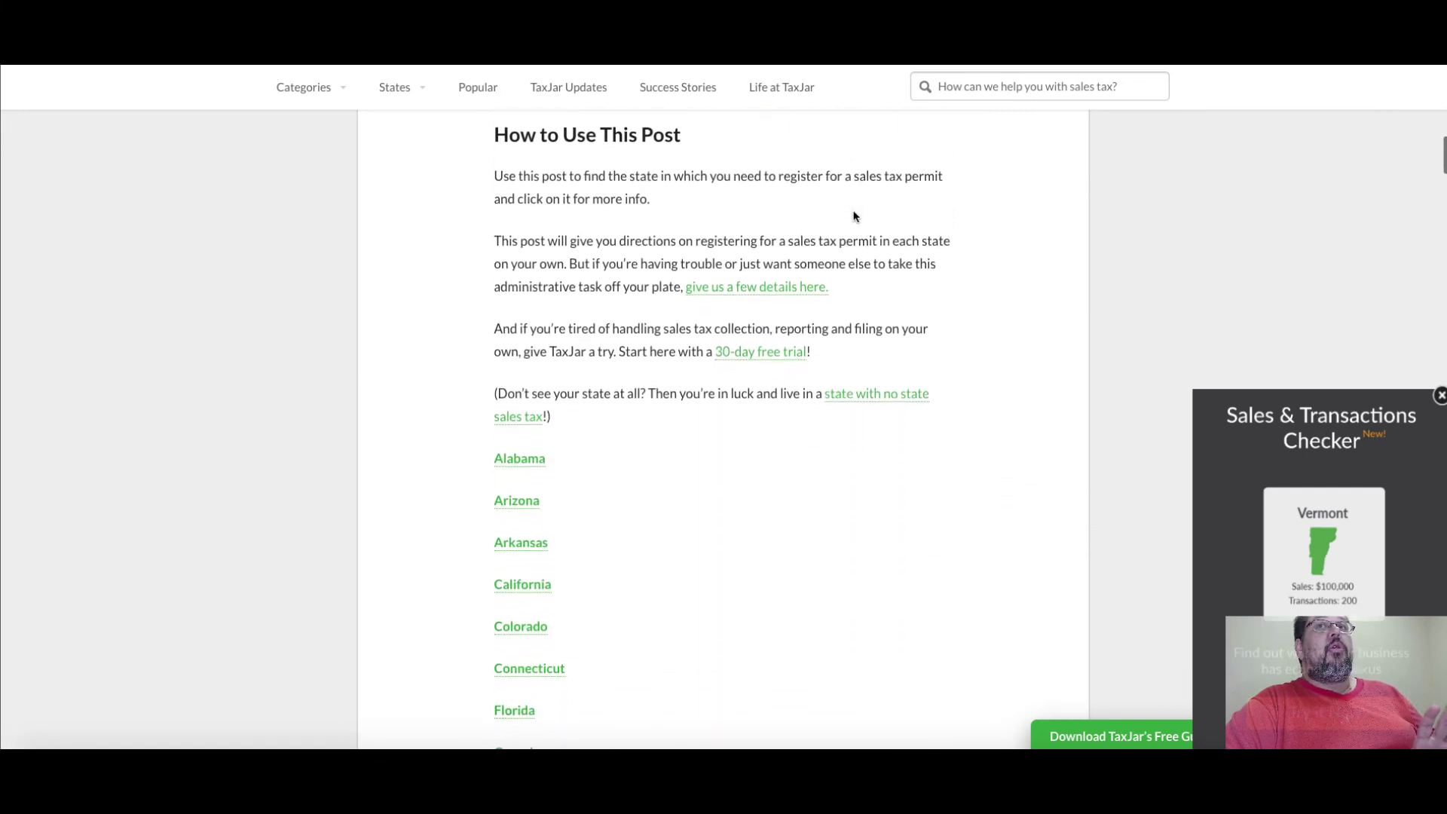
scroll(853, 216, up, 1)
scroll(854, 216, down, 2)
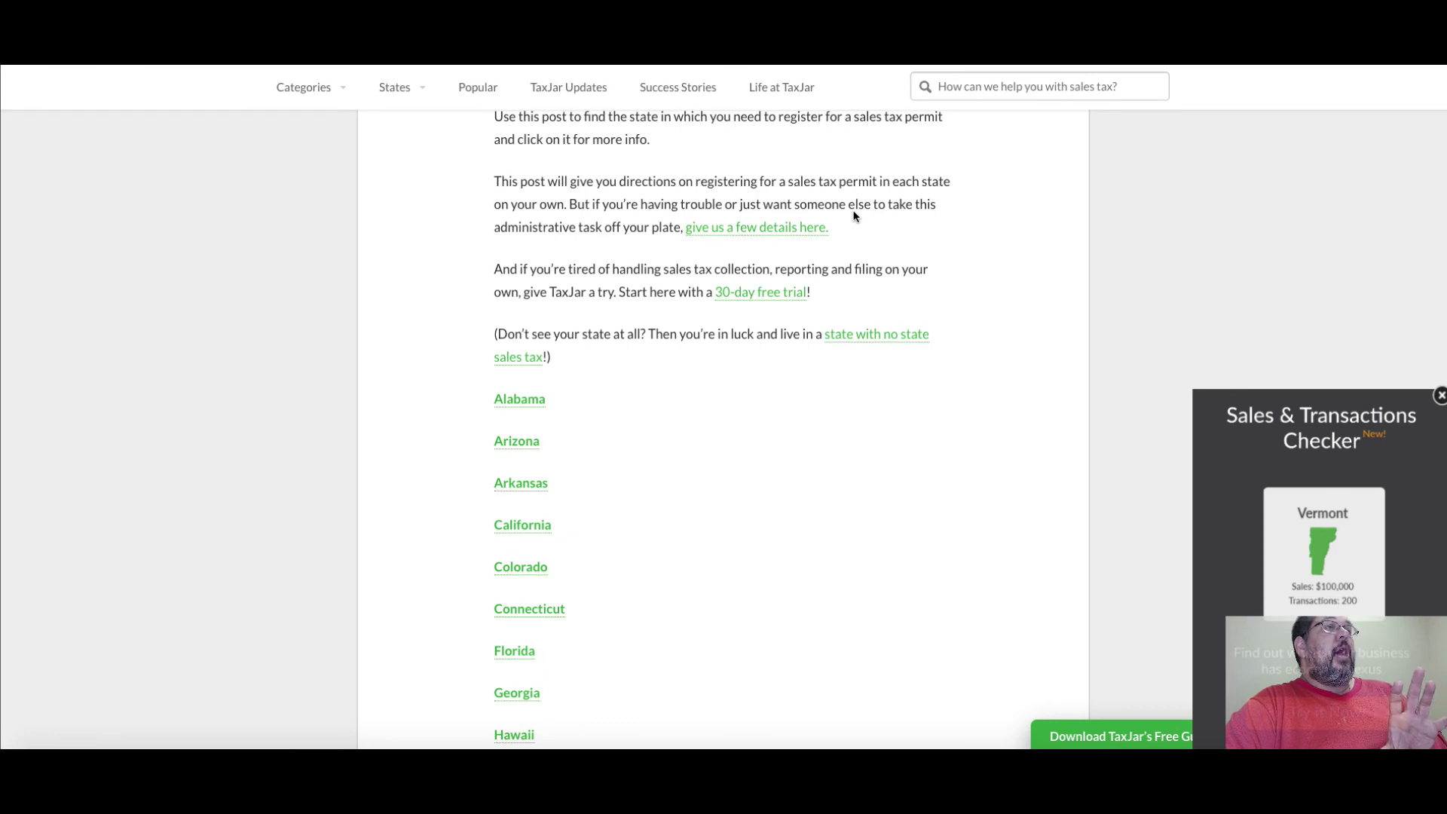
scroll(854, 216, down, 3)
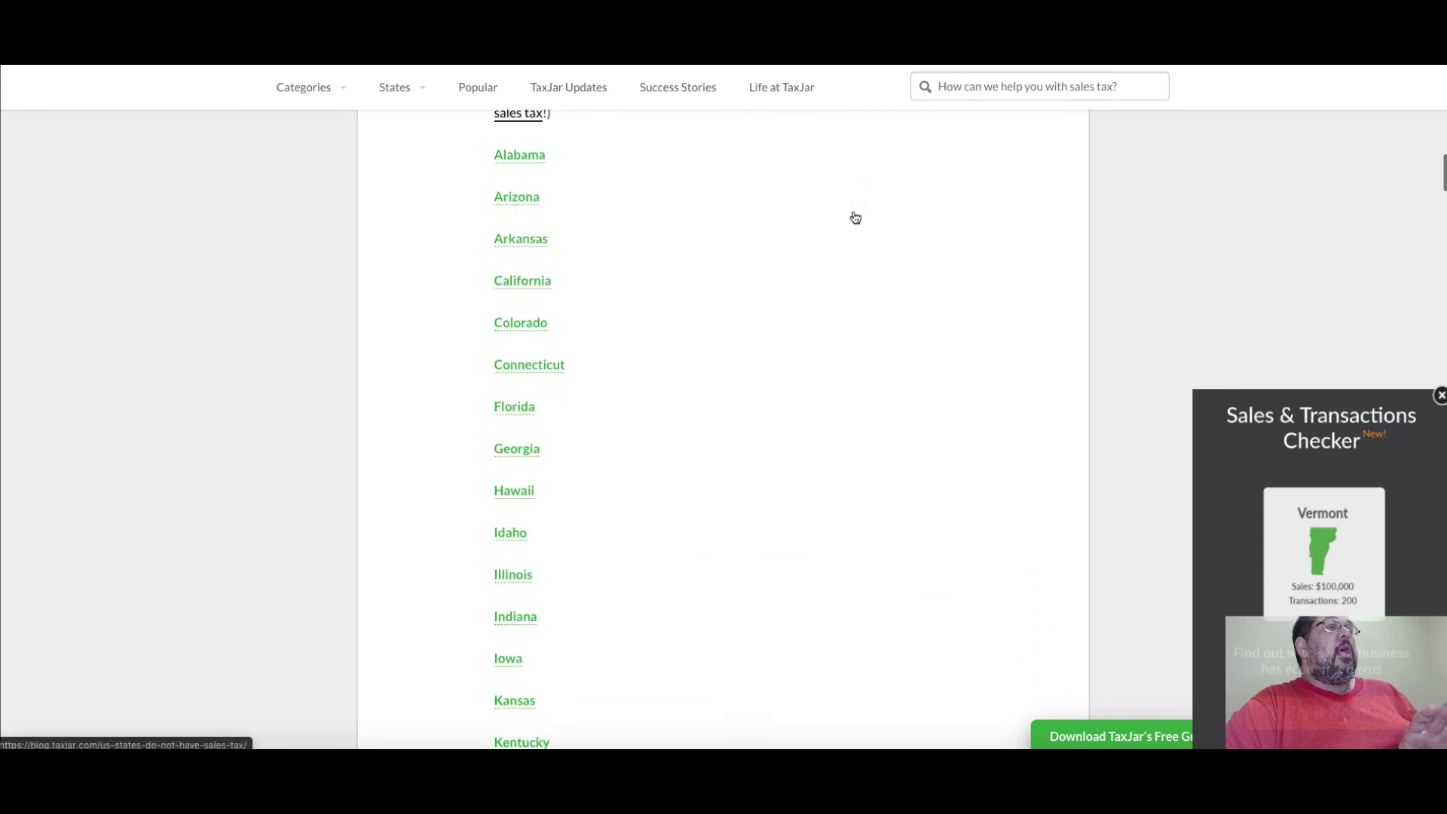
scroll(854, 216, down, 1)
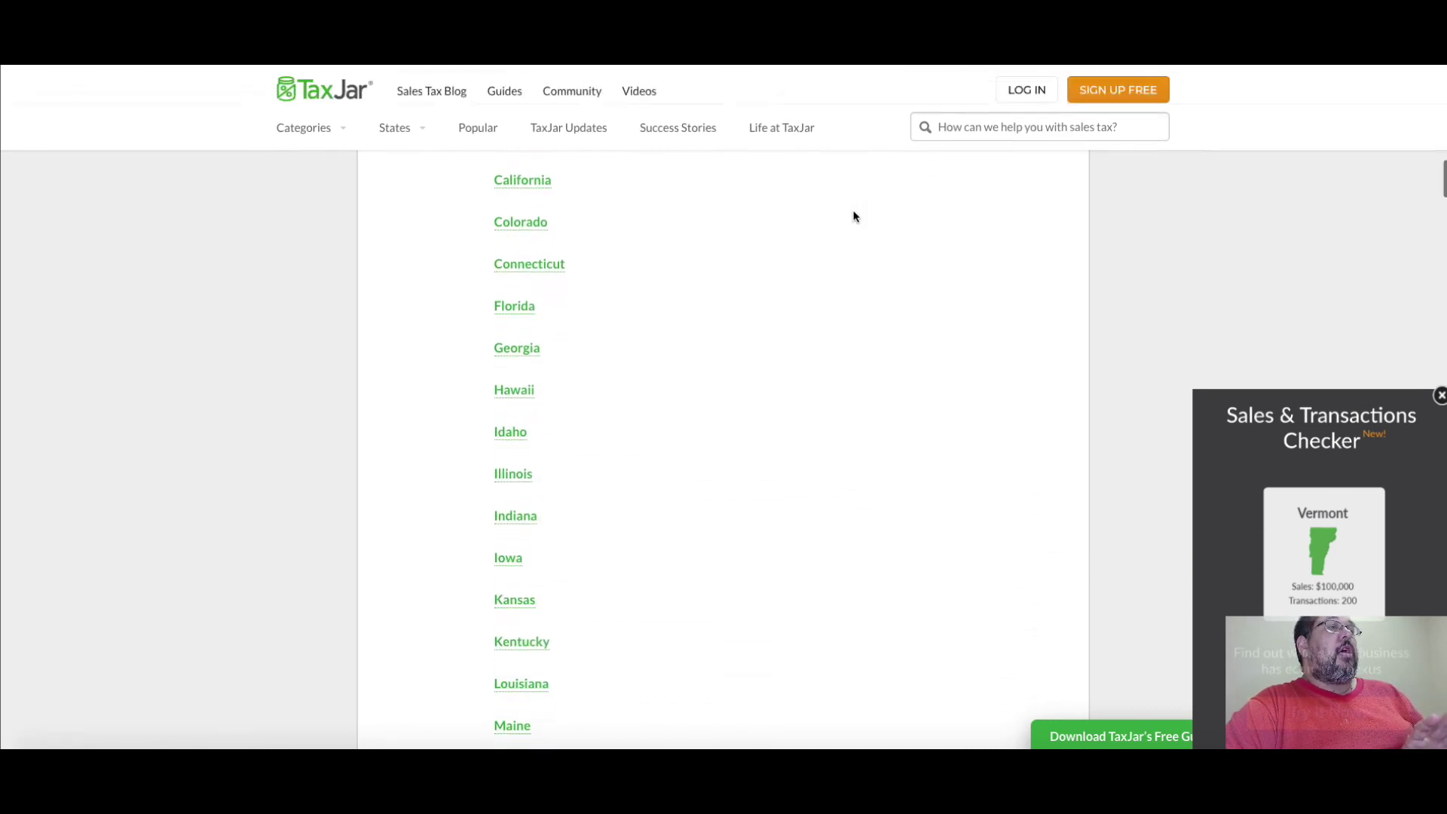
scroll(854, 216, down, 1)
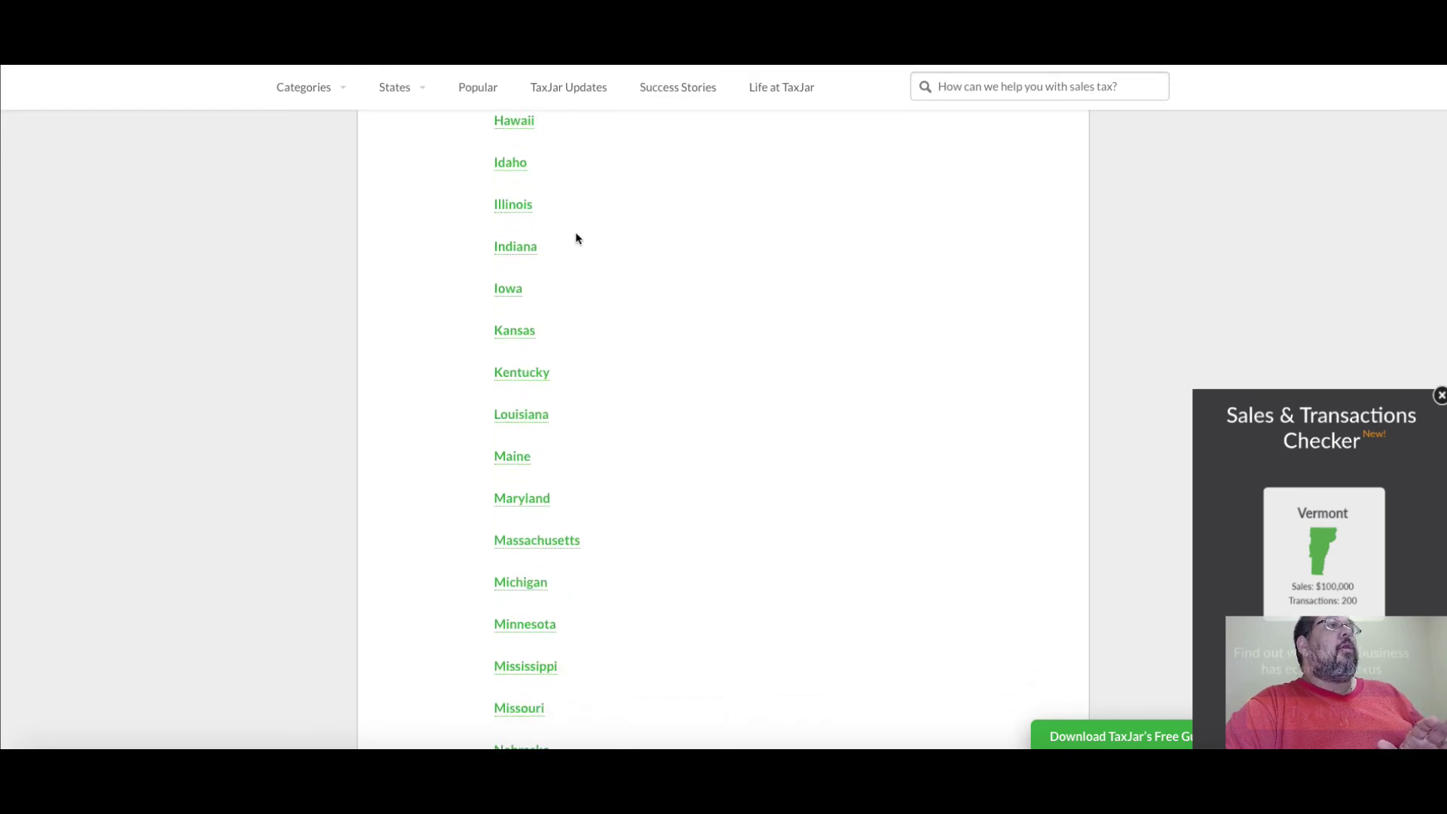
Open the Illinois sales tax permit guide and read down to its processing time and renewal sections
click(500, 206)
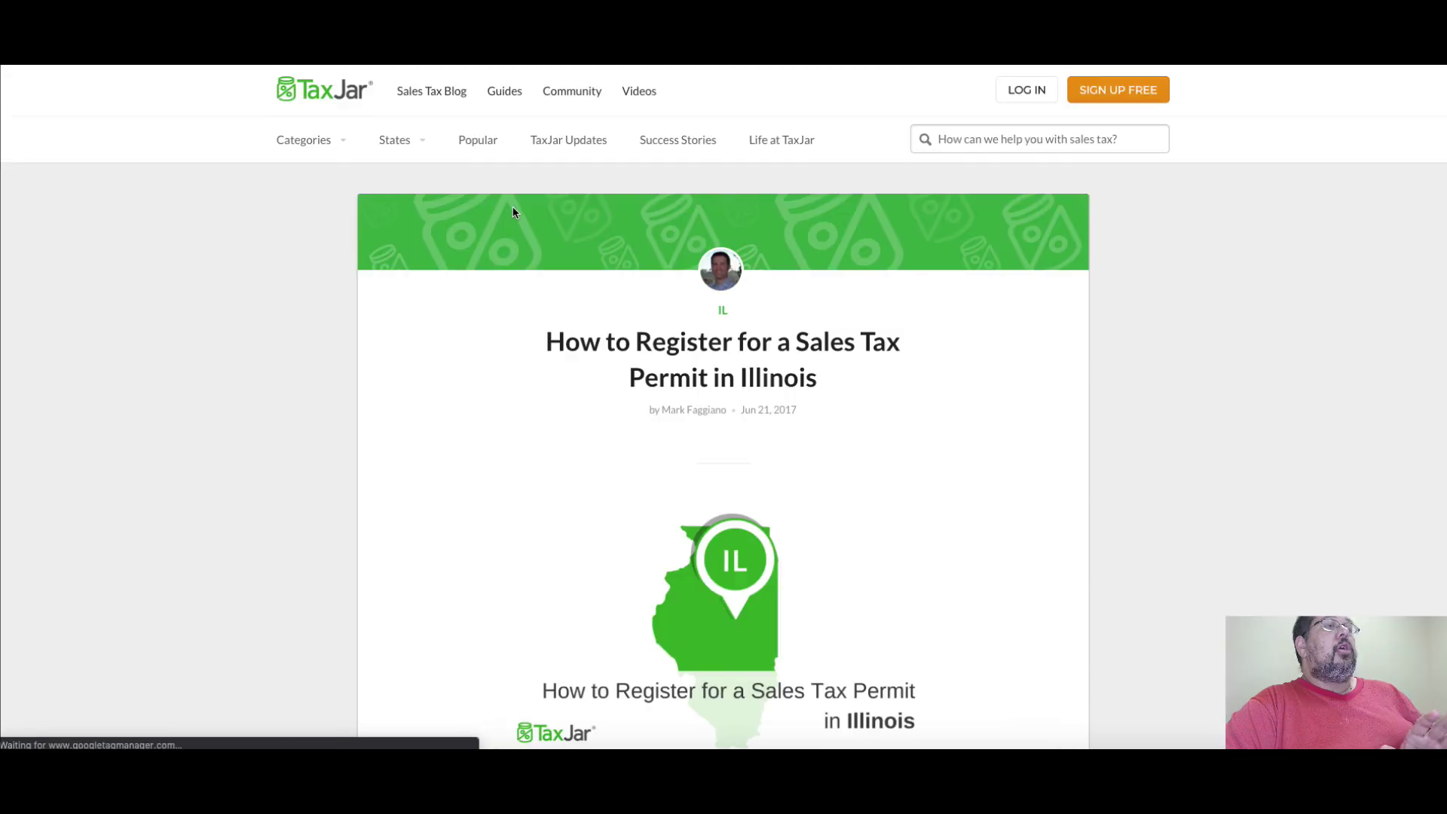
scroll(512, 212, down, 5)
scroll(513, 212, down, 10)
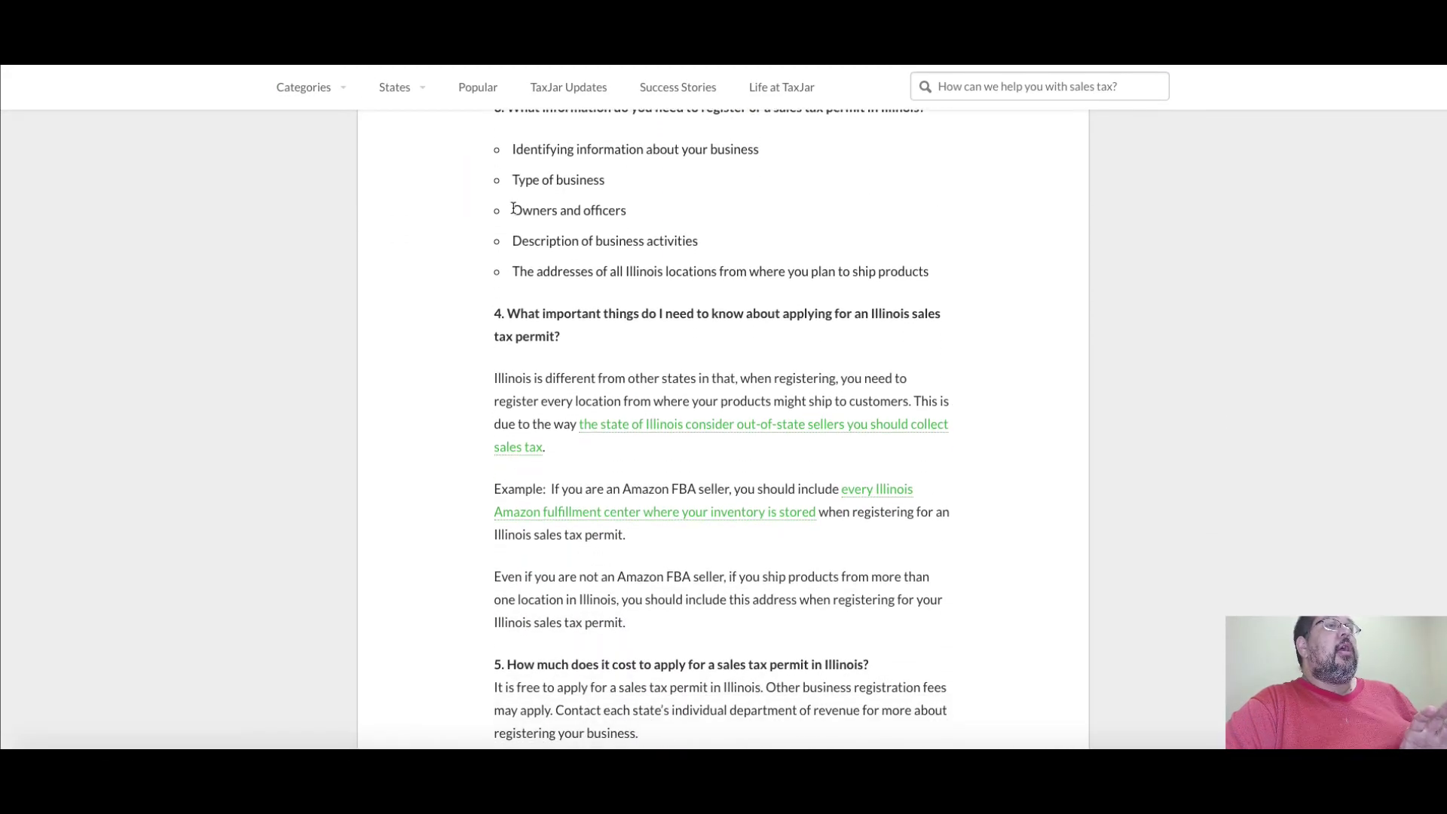
scroll(513, 210, down, 5)
scroll(515, 214, down, 3)
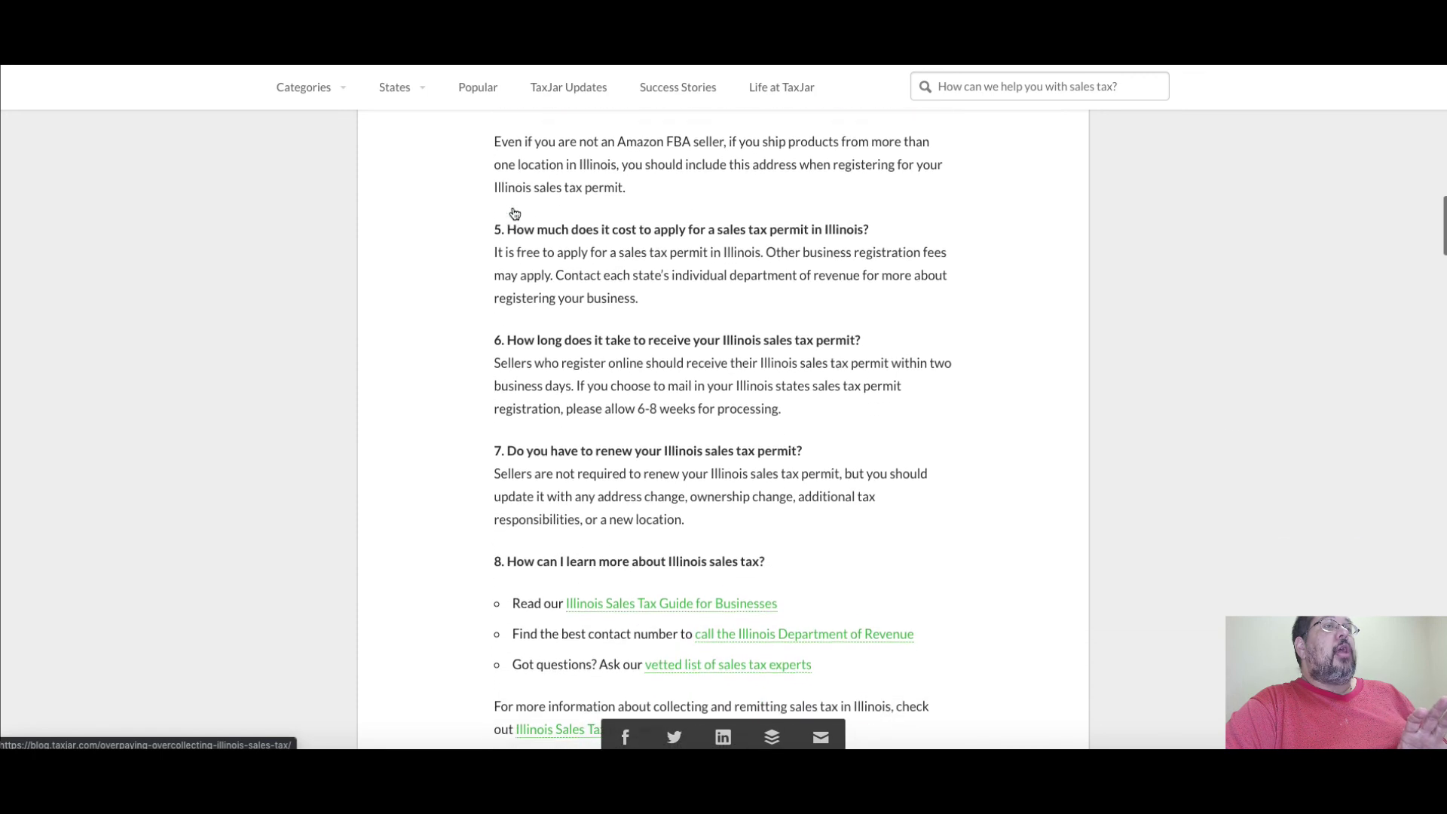
scroll(513, 212, down, 1)
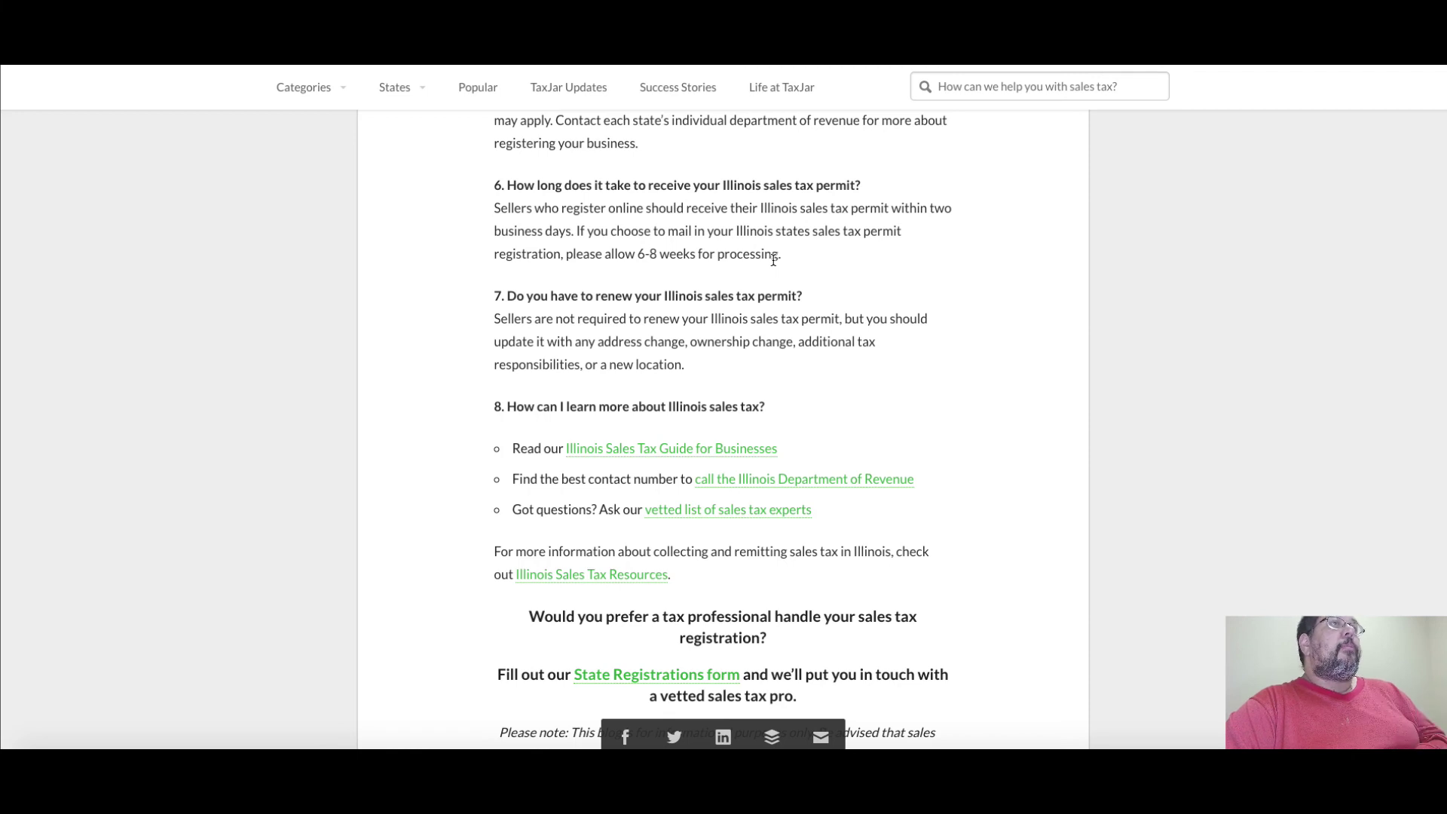
scroll(773, 259, down, 1)
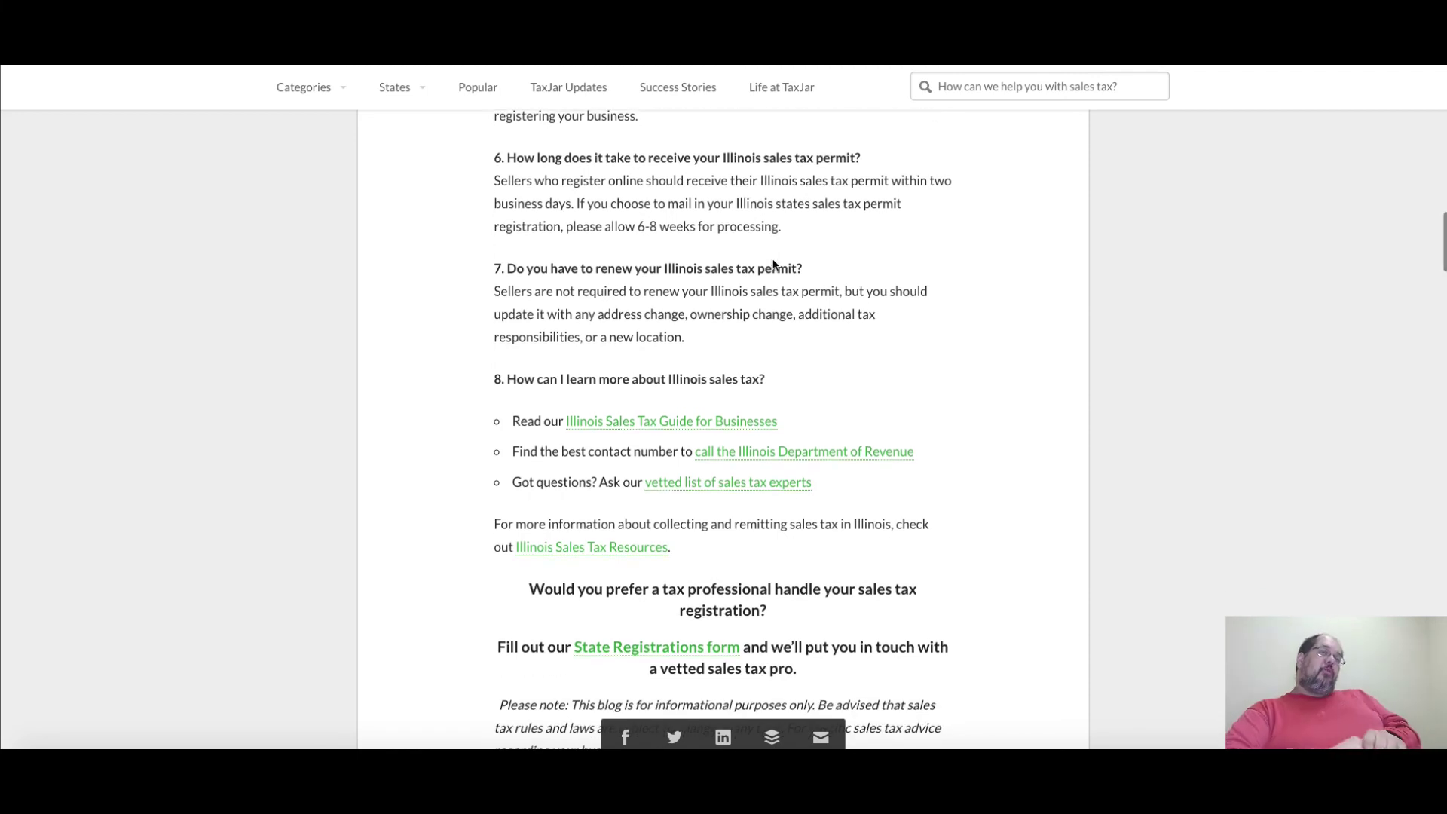